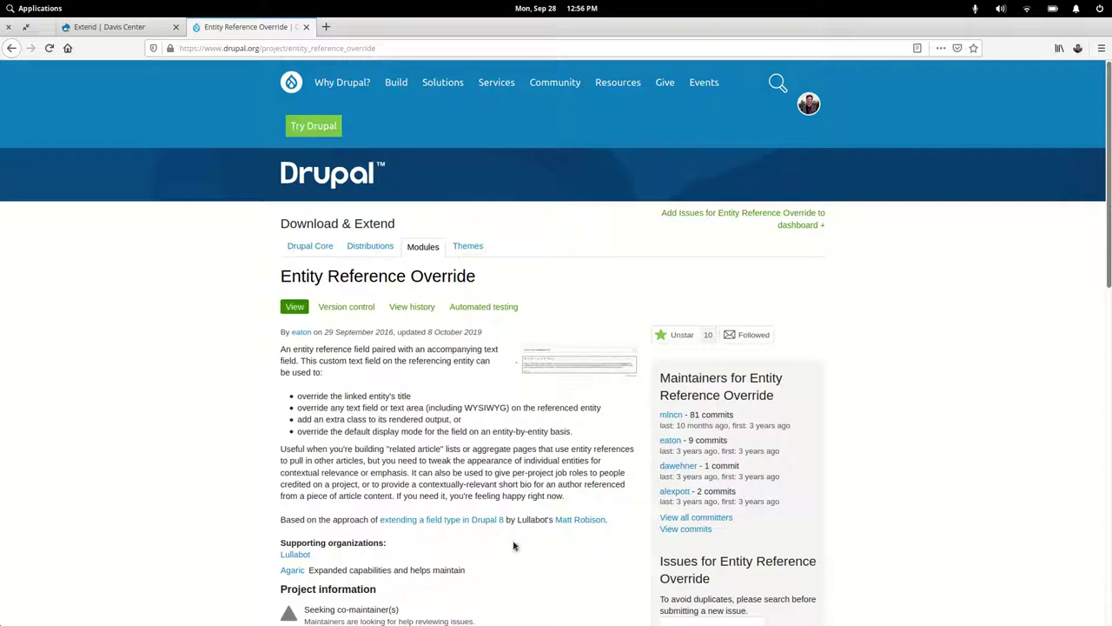
Step: Filter the Extend module list on the Davis Center site by 'entity'
scroll(514, 546, down, 5)
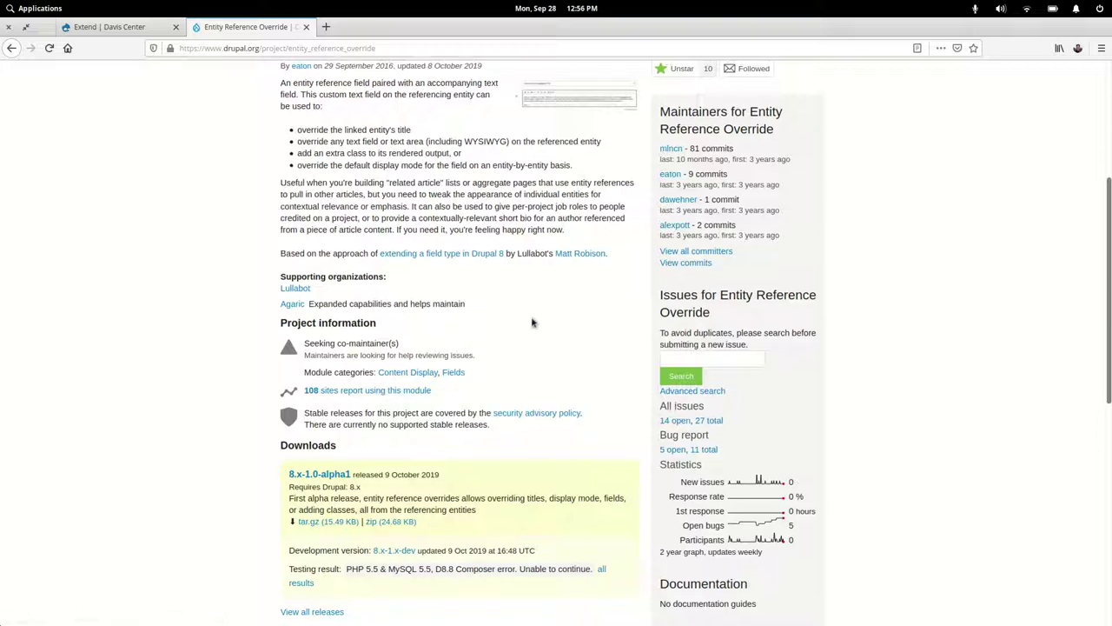
scroll(532, 322, up, 3)
scroll(532, 322, up, 1)
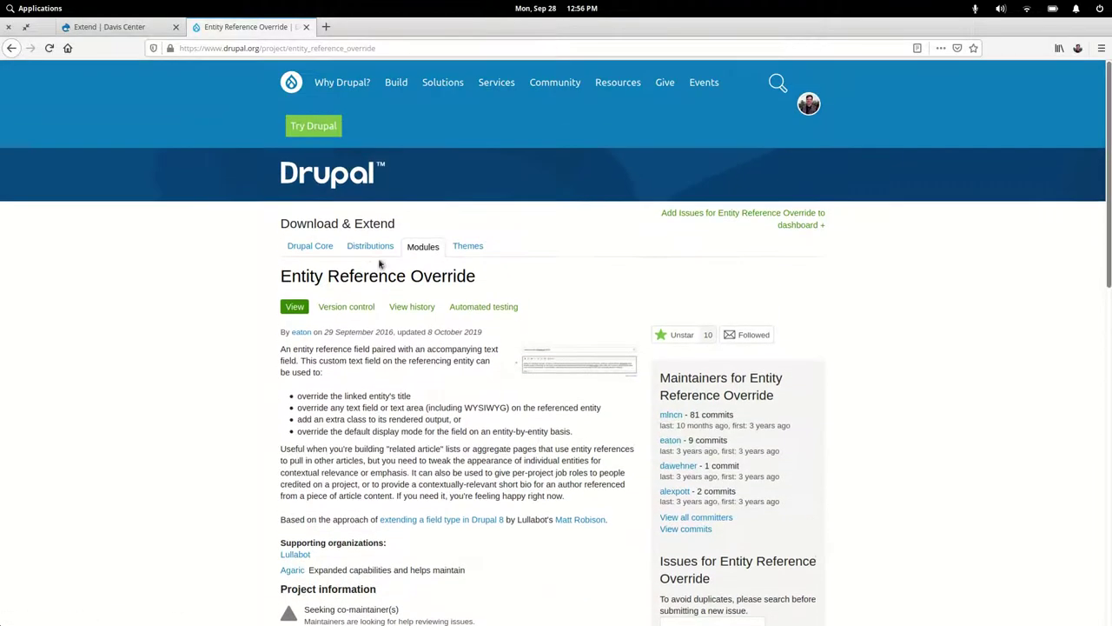
click(105, 30)
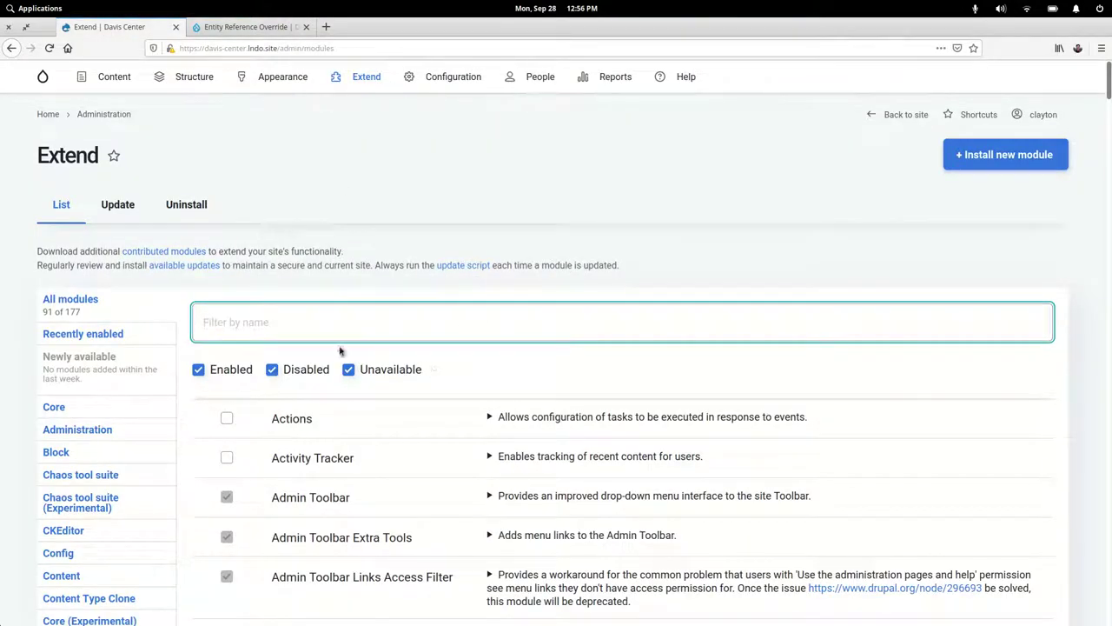
text(entity)
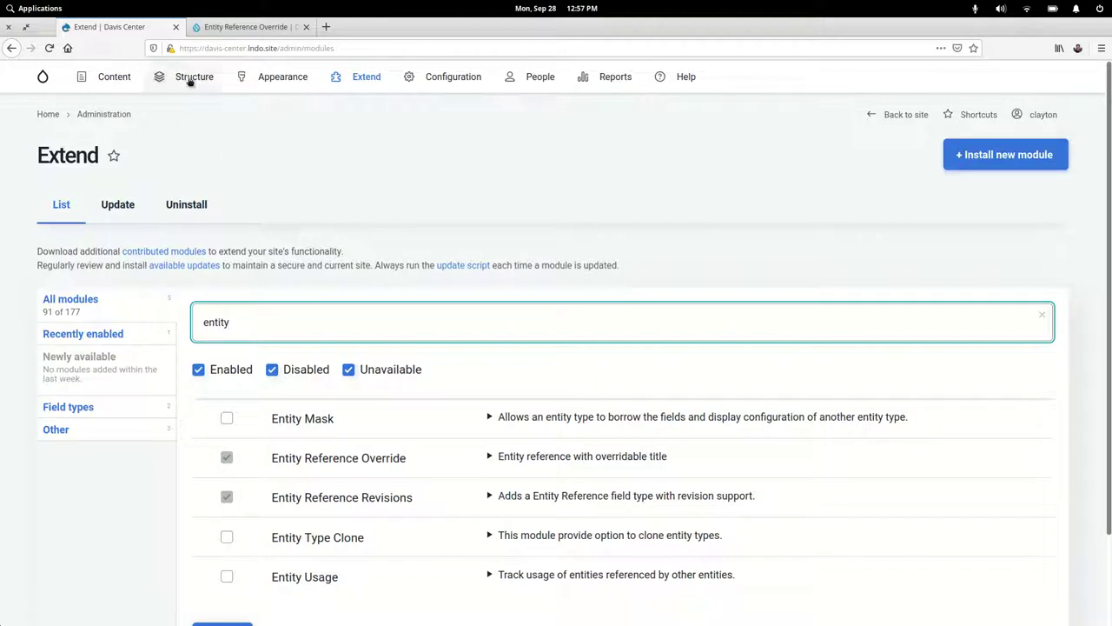
Step: Go to Structure > Content types and open Program's Manage fields page
mouse_move(187, 78)
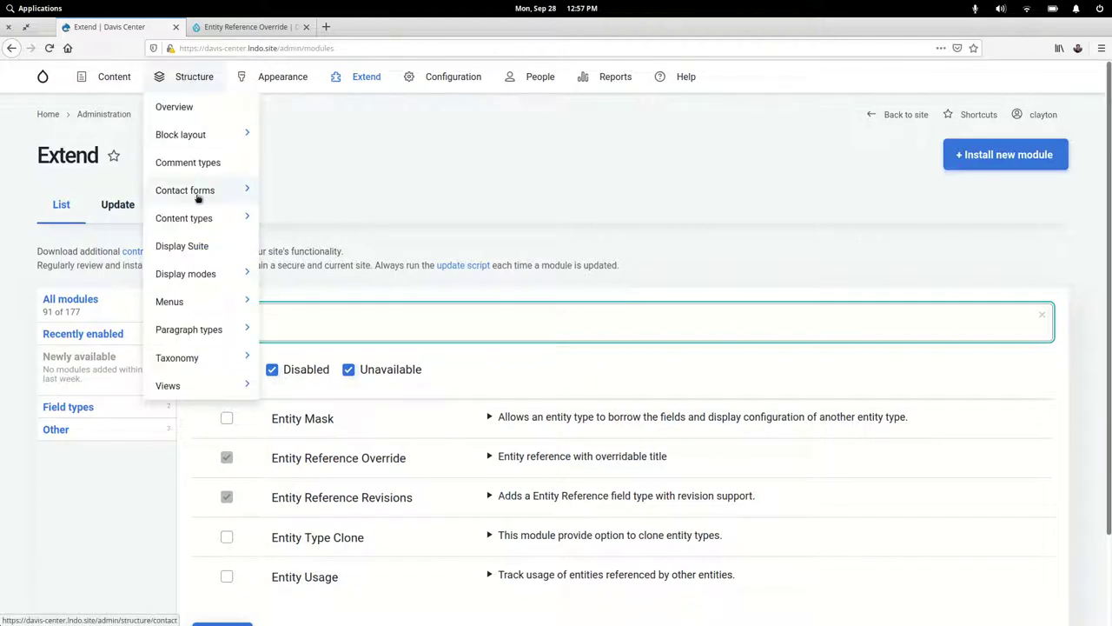
mouse_move(198, 198)
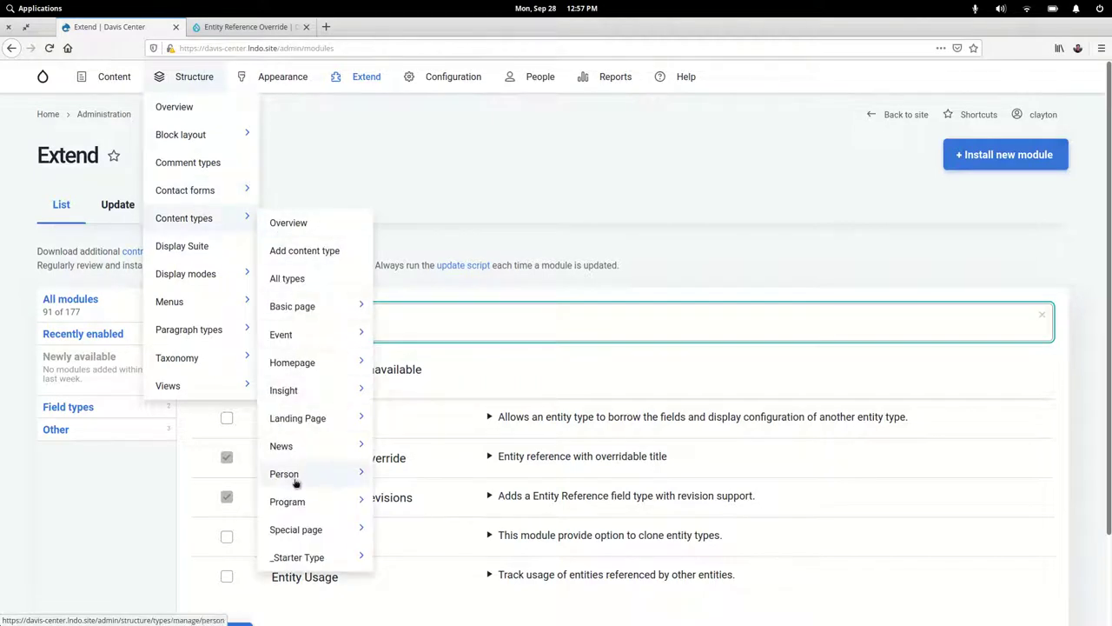
mouse_move(306, 508)
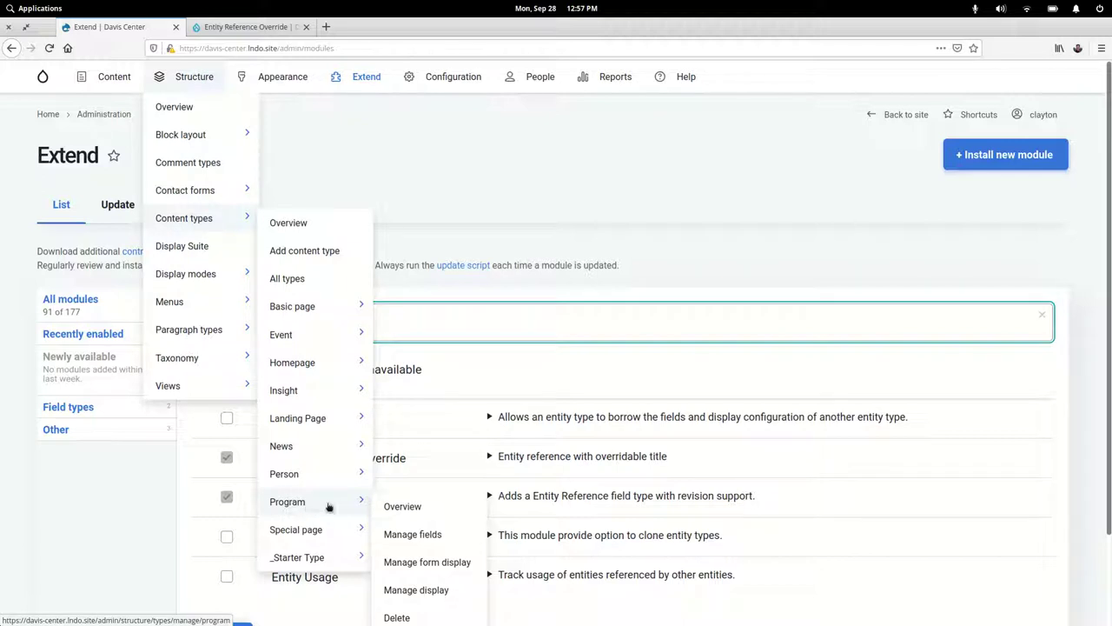
click(398, 533)
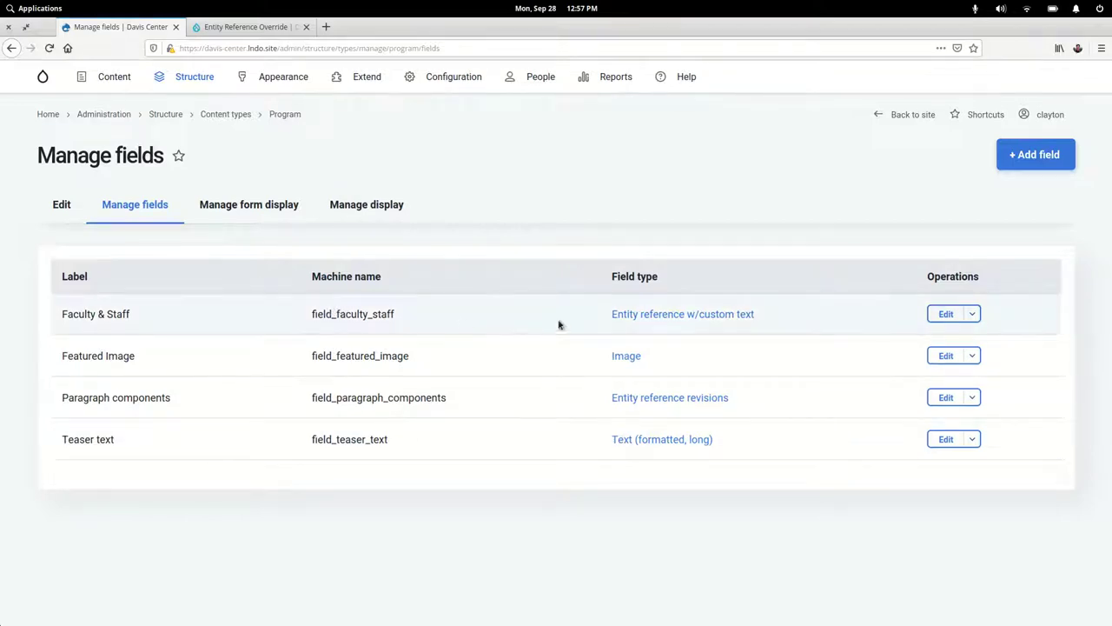
Step: Delete the Faculty & Staff field from Program and confirm the deletion
click(973, 315)
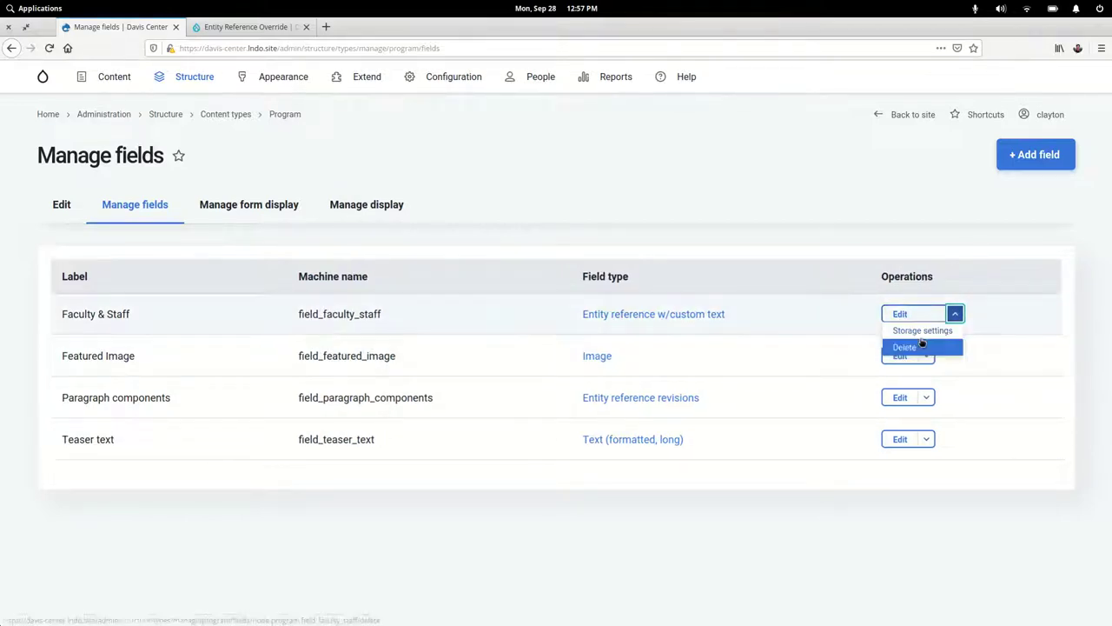
click(911, 347)
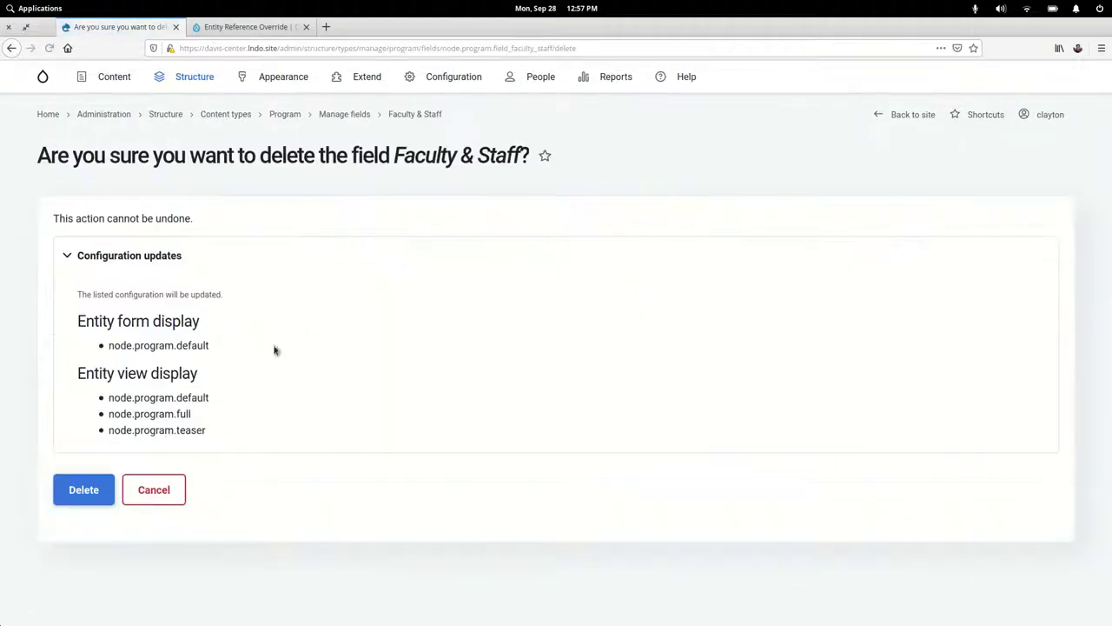
click(85, 490)
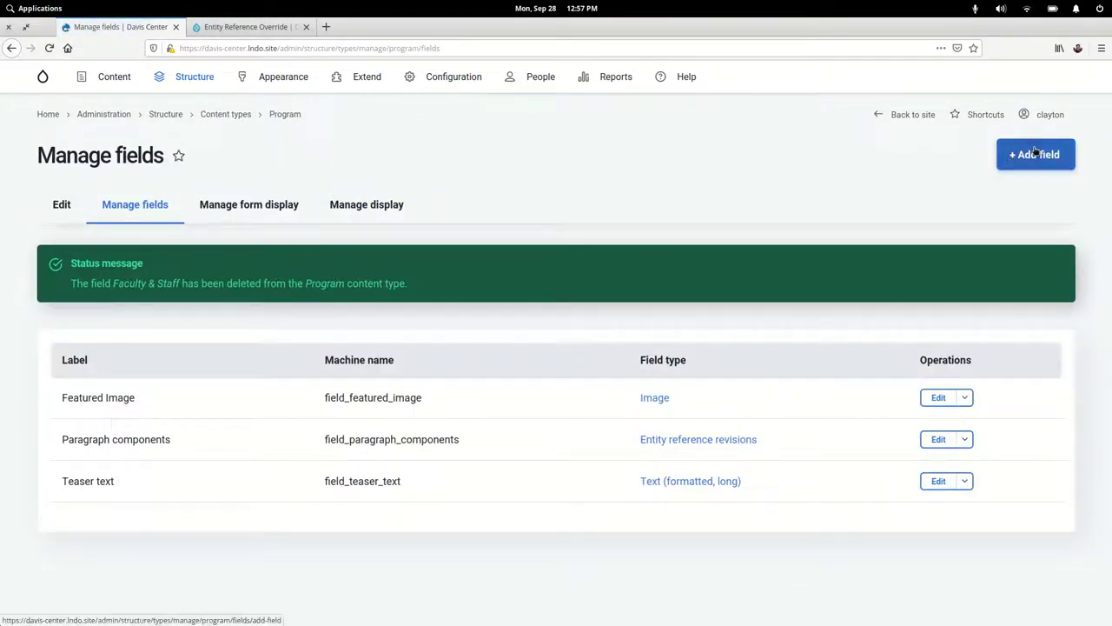
drag(1035, 152, 881, 165)
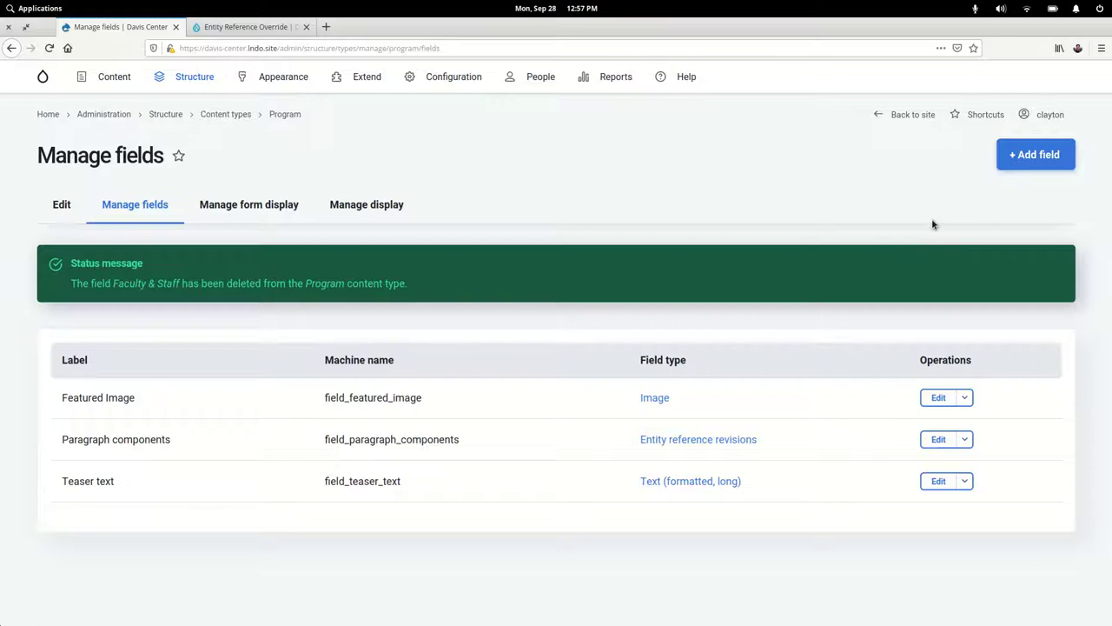
Step: Add an 'Entity reference w/custom text' field to Program labelled Faculty & Staff
click(1026, 165)
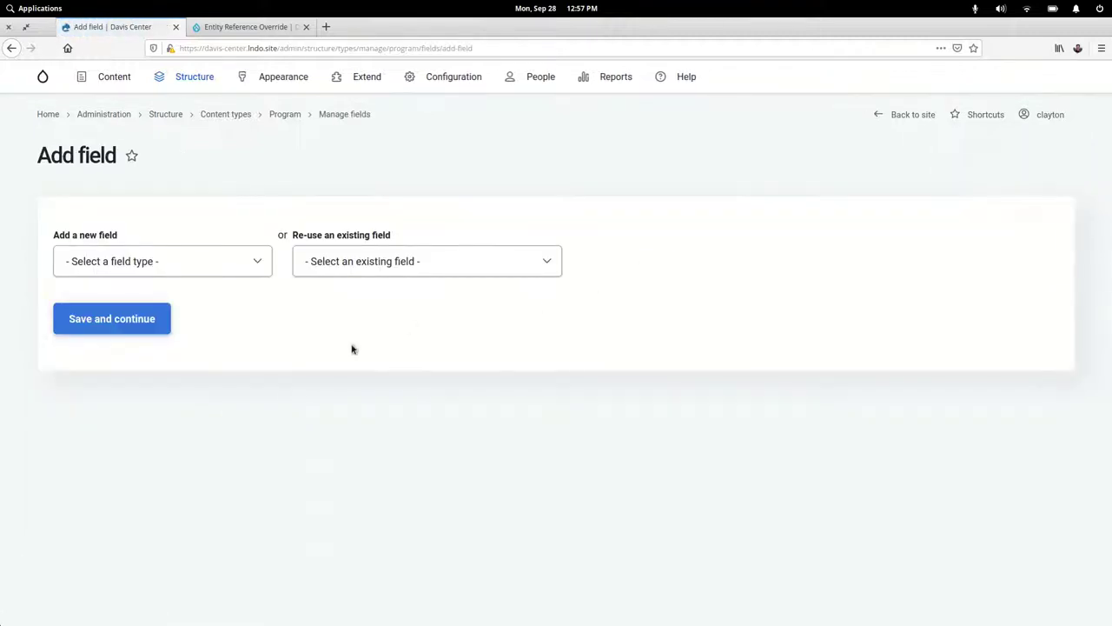
click(196, 258)
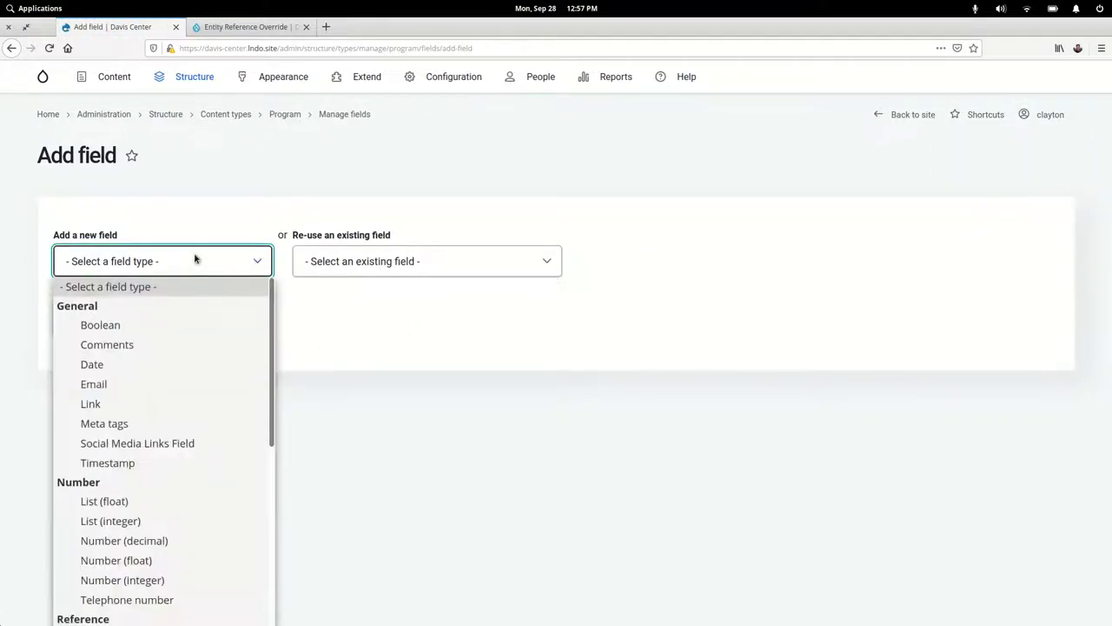
scroll(170, 458, down, 5)
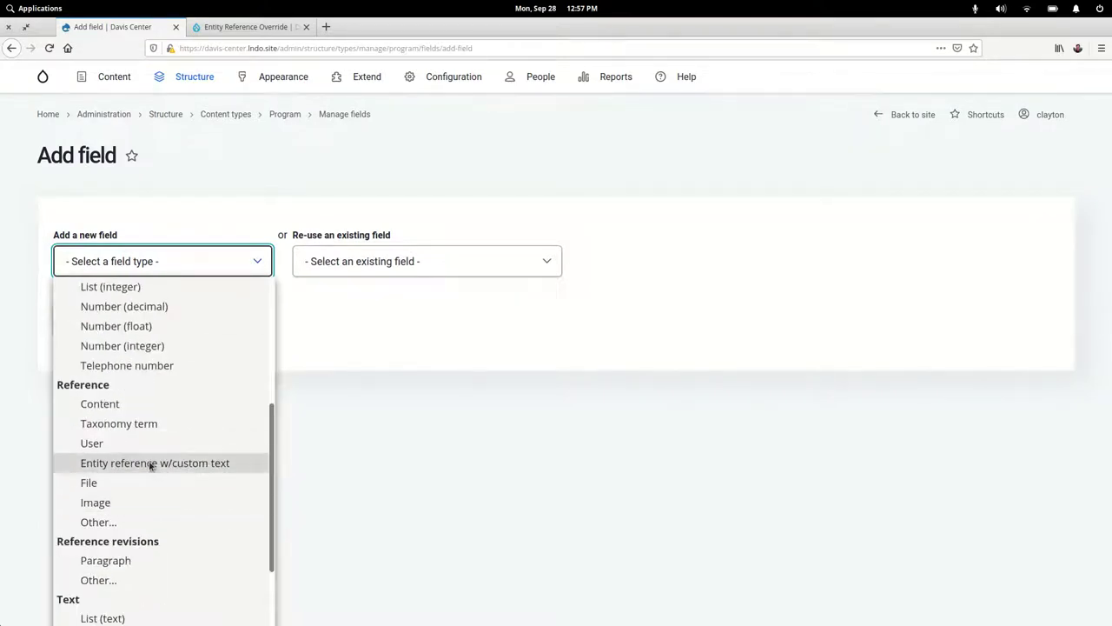
click(205, 463)
click(112, 330)
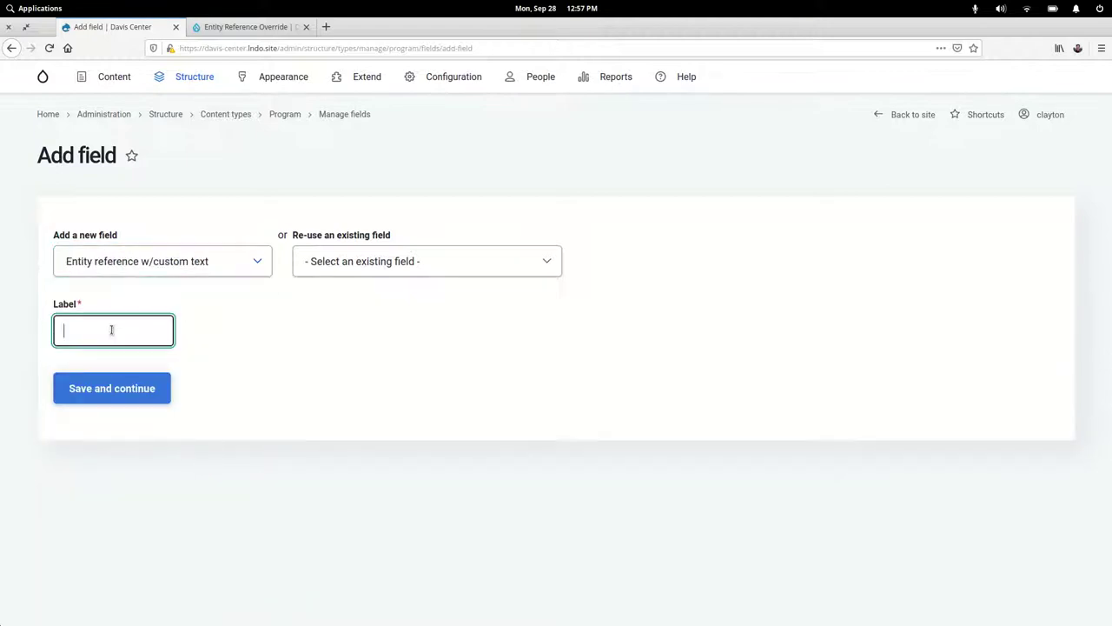
text(Faculty)
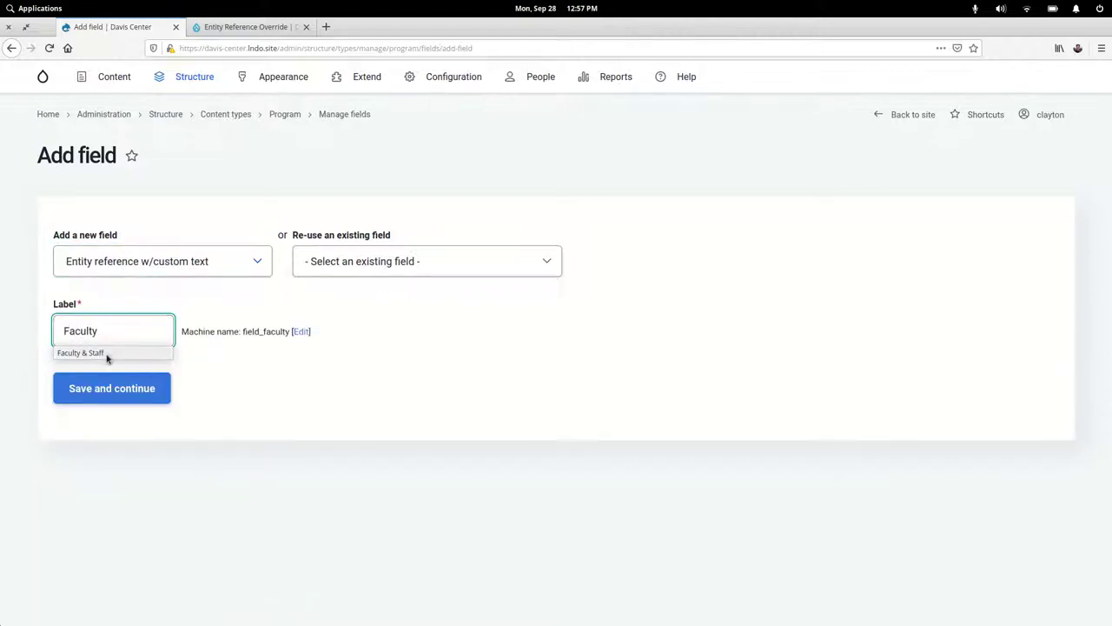
click(107, 353)
click(113, 389)
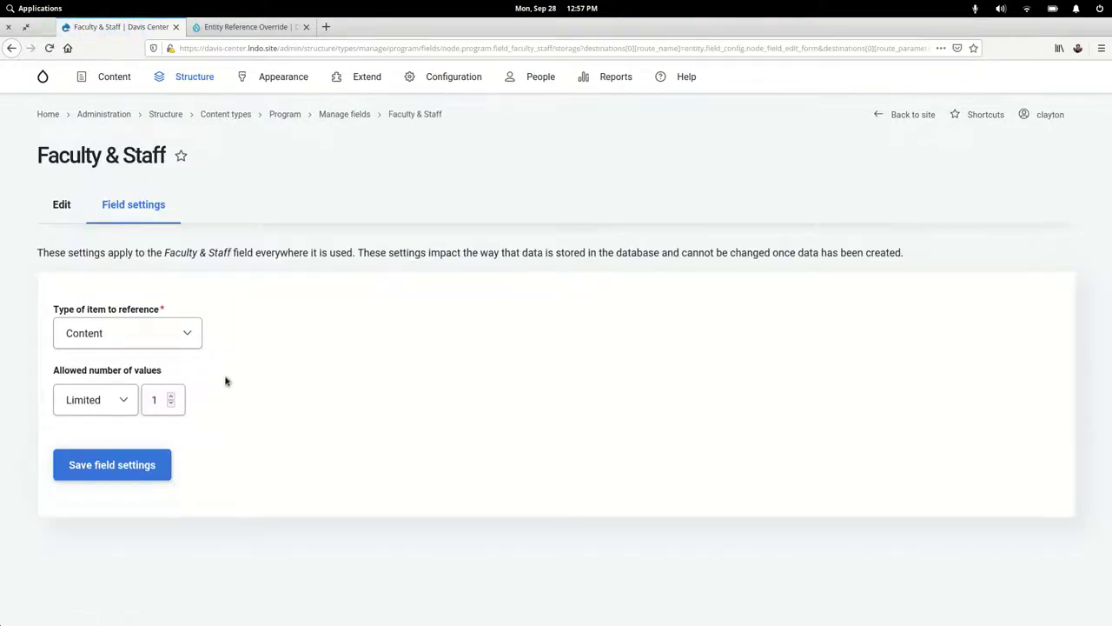
Step: Set the field to reference Content with unlimited values and save its storage settings
click(129, 335)
click(128, 335)
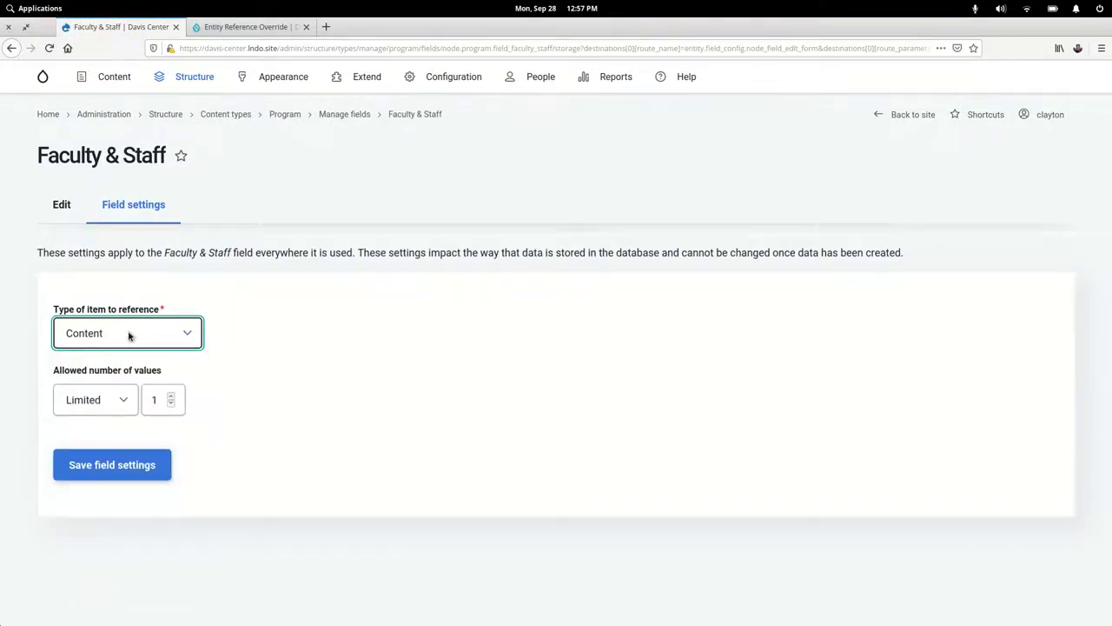
click(103, 400)
click(87, 444)
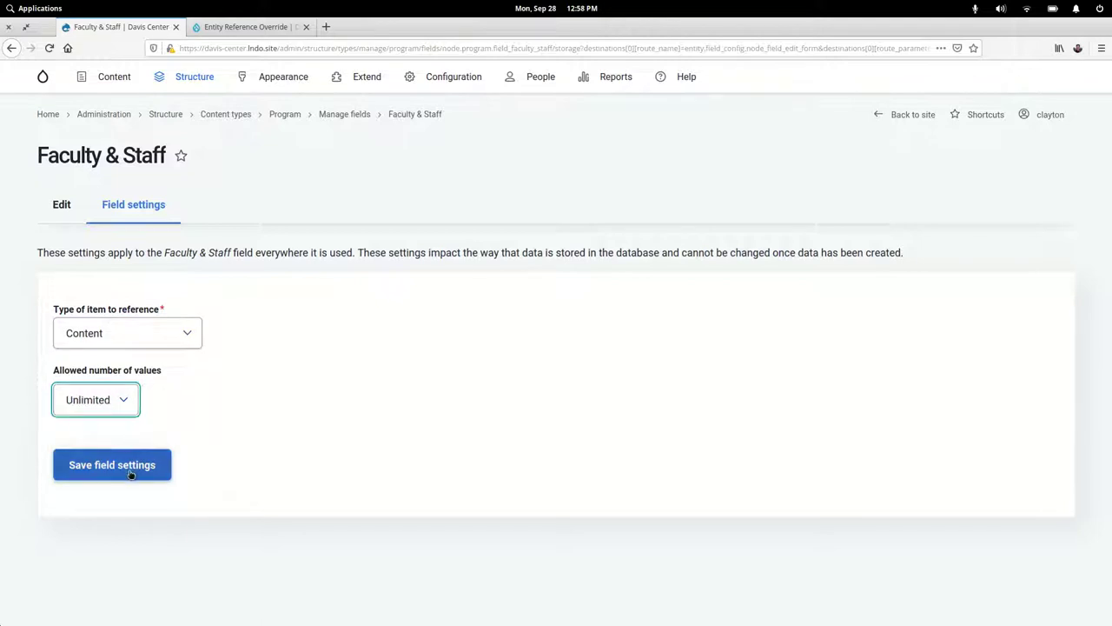
click(130, 467)
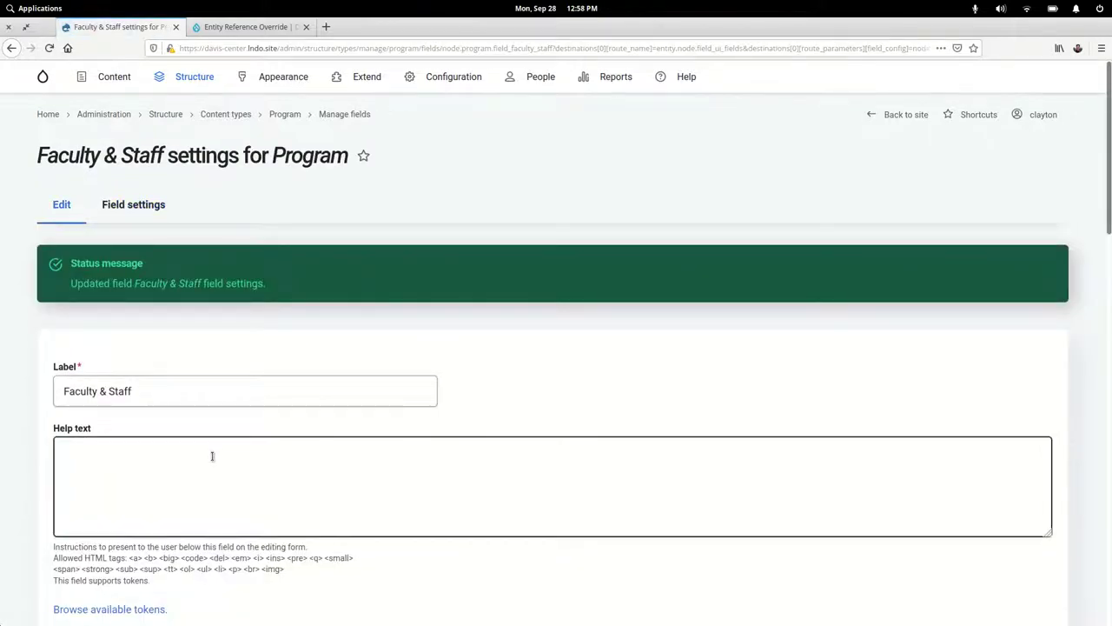
Step: Limit the Faculty & Staff references to Person content
scroll(207, 467, down, 3)
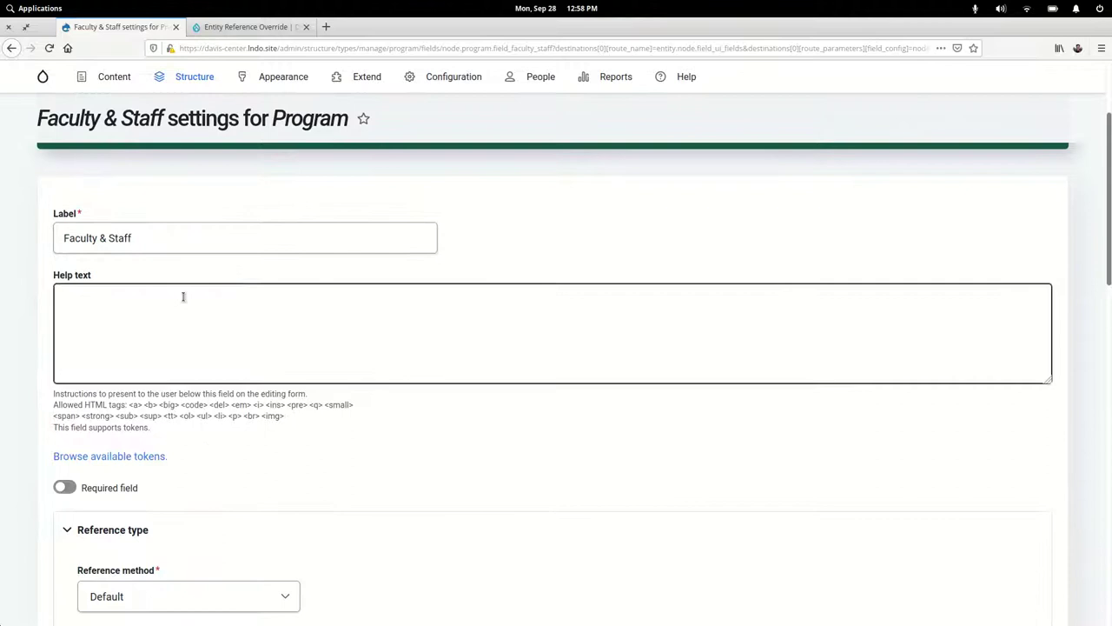
scroll(234, 425, down, 4)
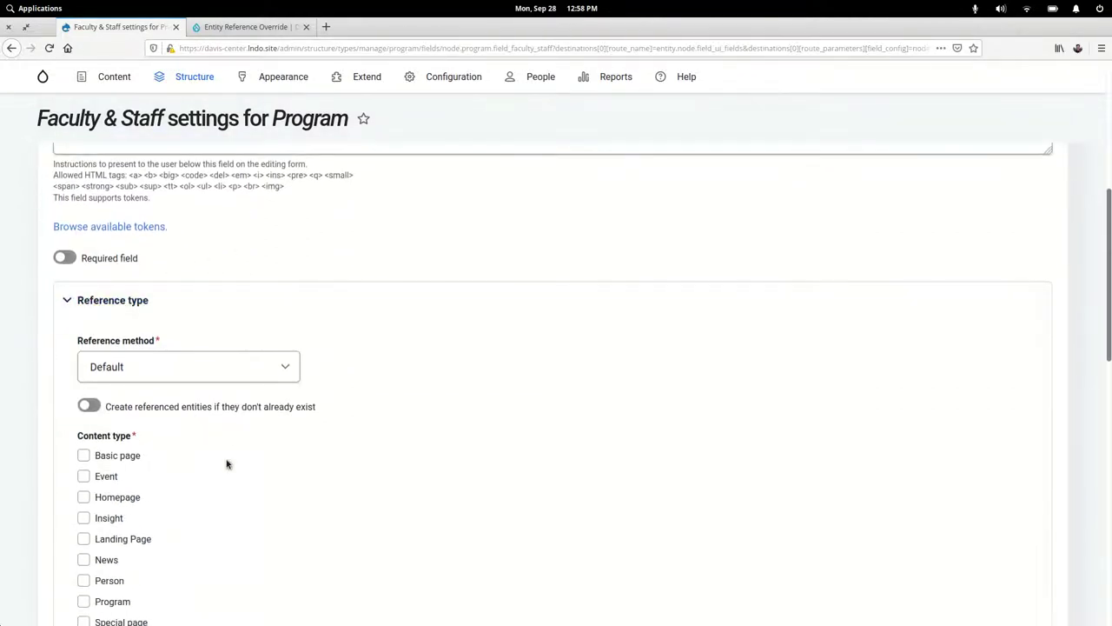
scroll(226, 461, down, 2)
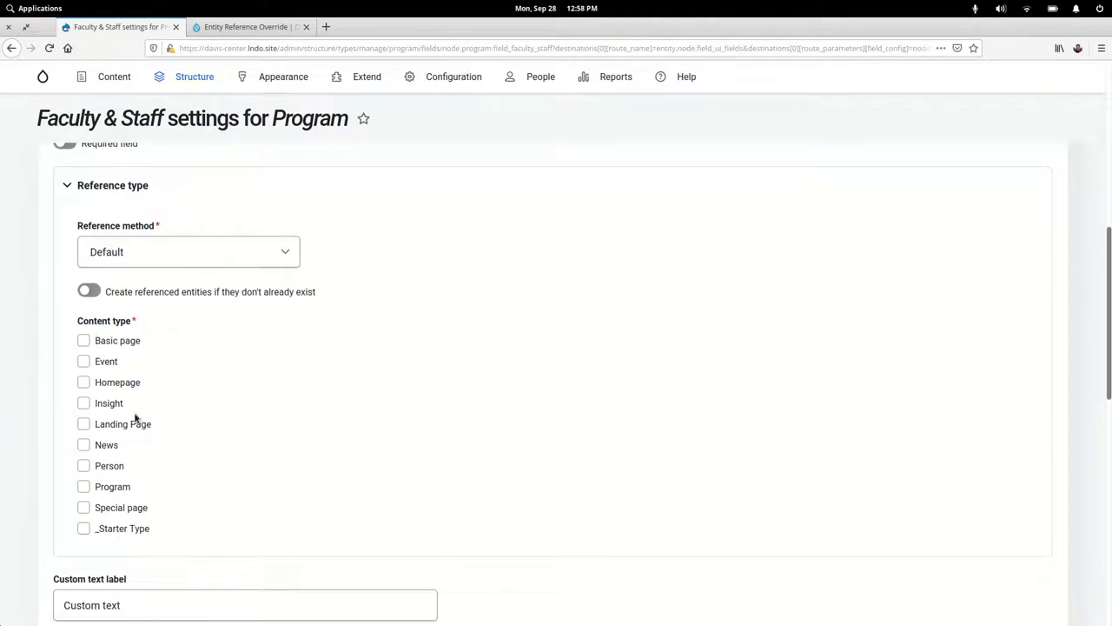
click(83, 466)
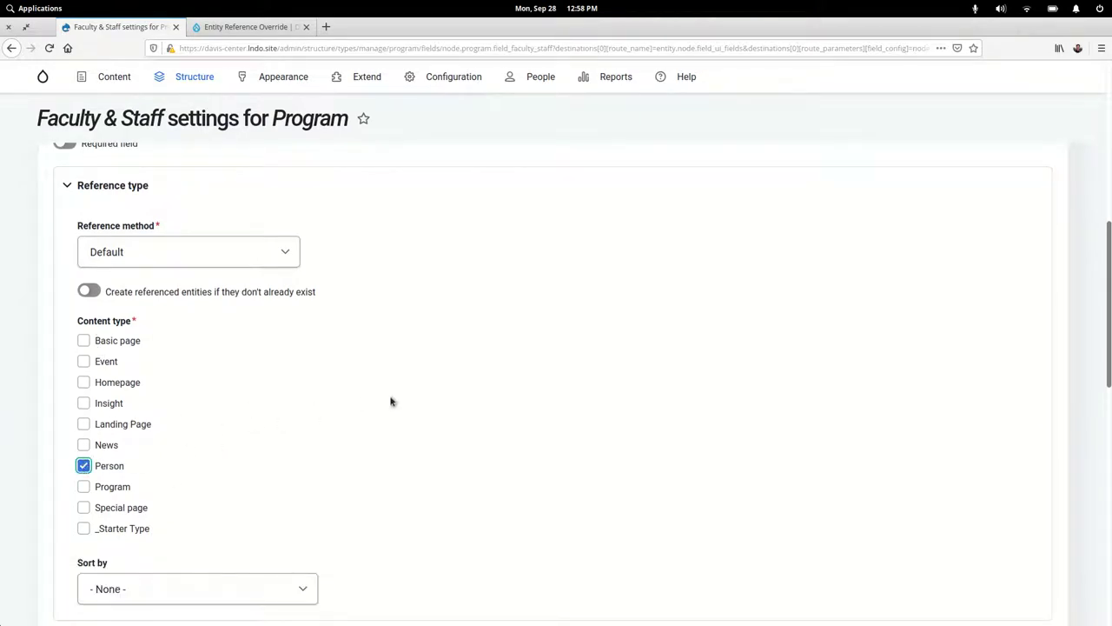
scroll(485, 445, down, 5)
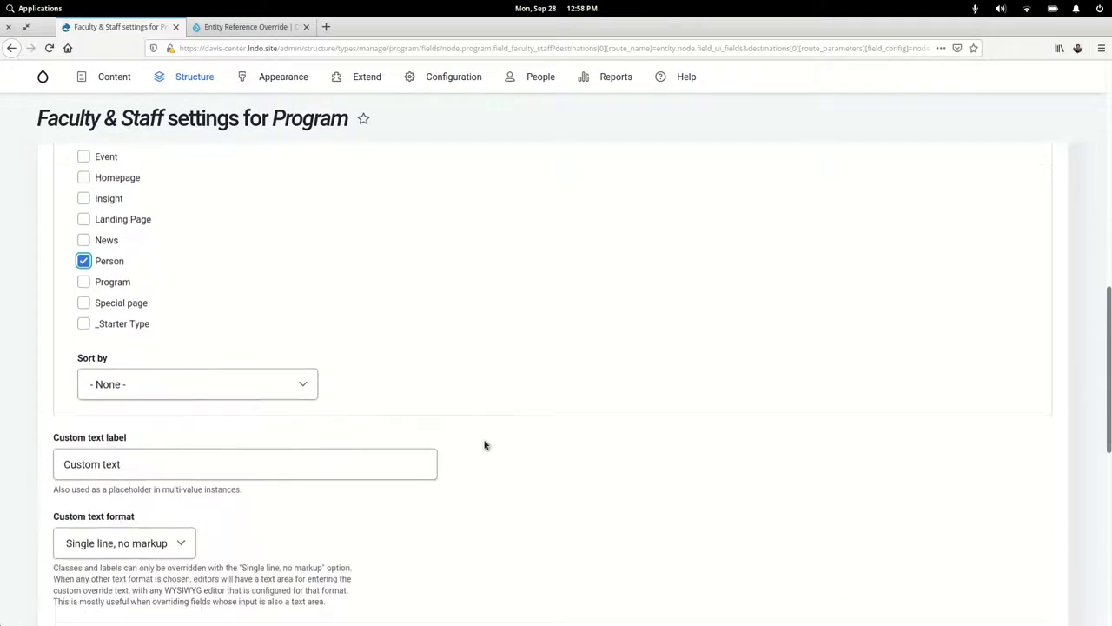
scroll(325, 275, up, 2)
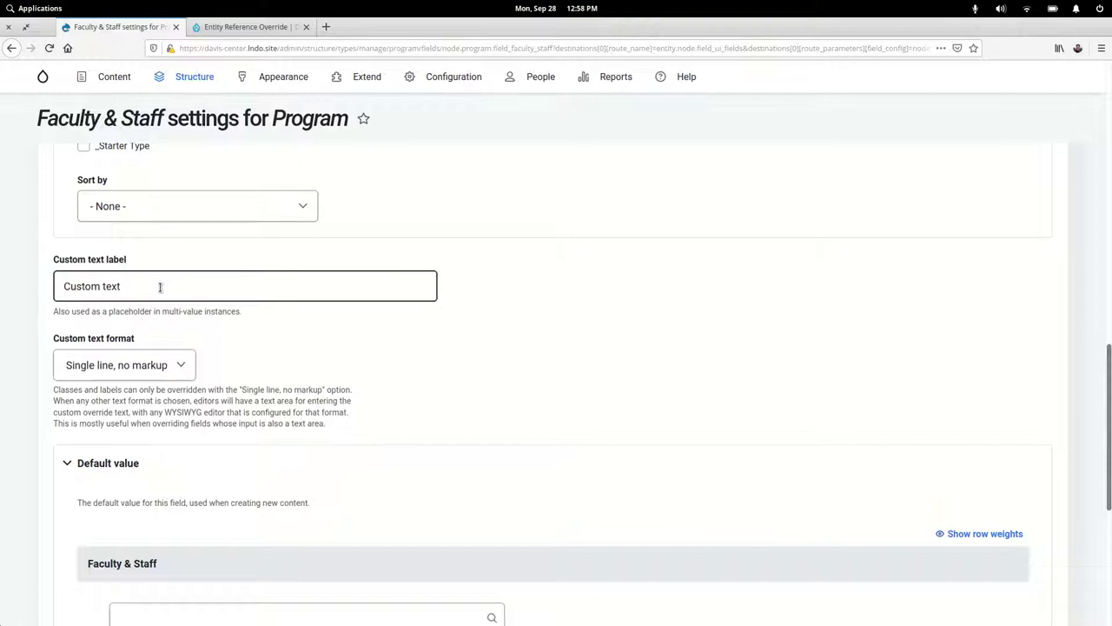
Step: Replace the custom text label with 'Job Title'
click(125, 292)
double_click(124, 292)
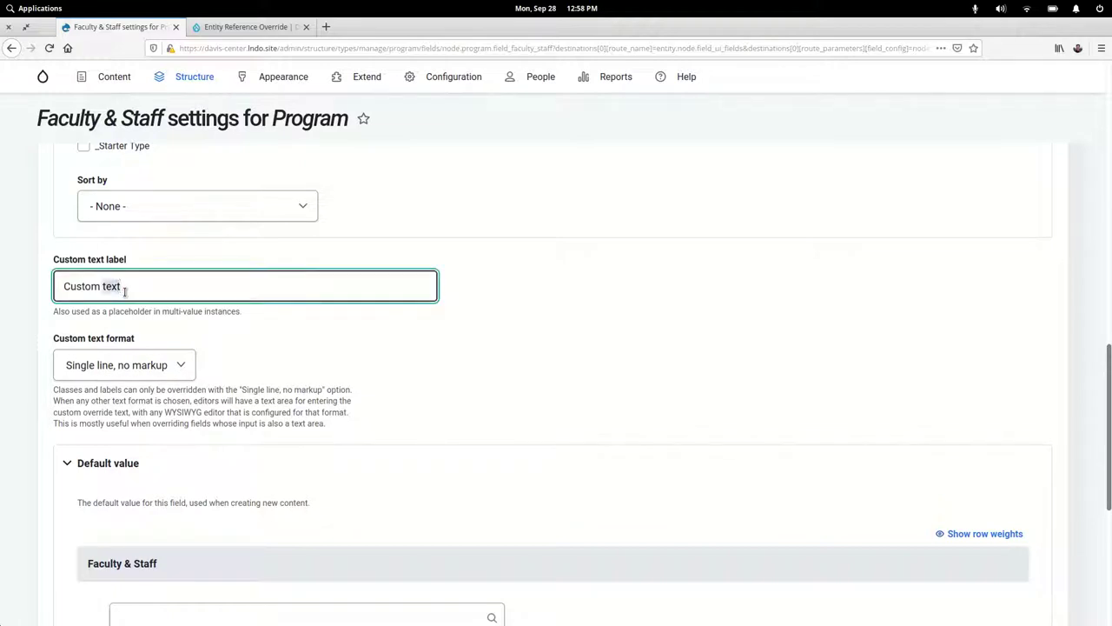
triple_click(125, 292)
click(125, 292)
triple_click(124, 292)
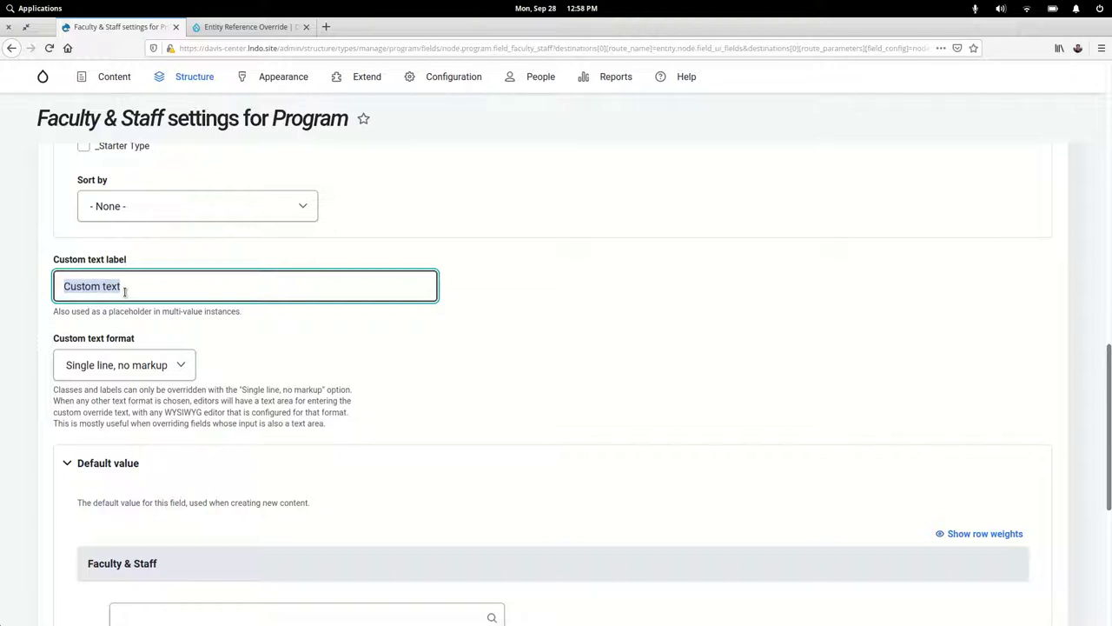
key(BackSpace)
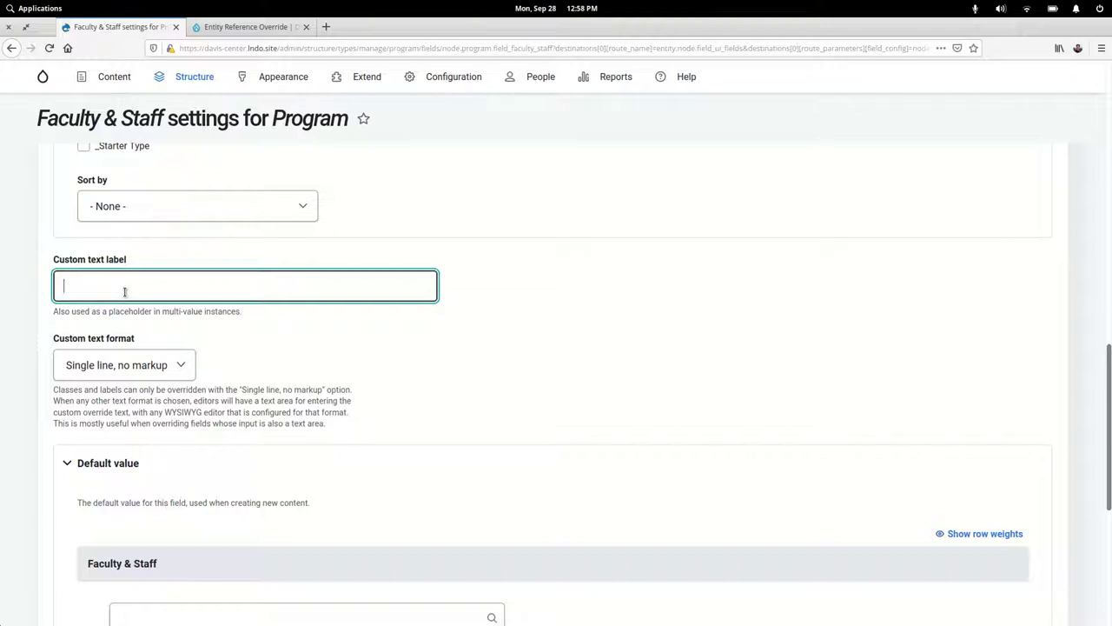
text(Job Tit)
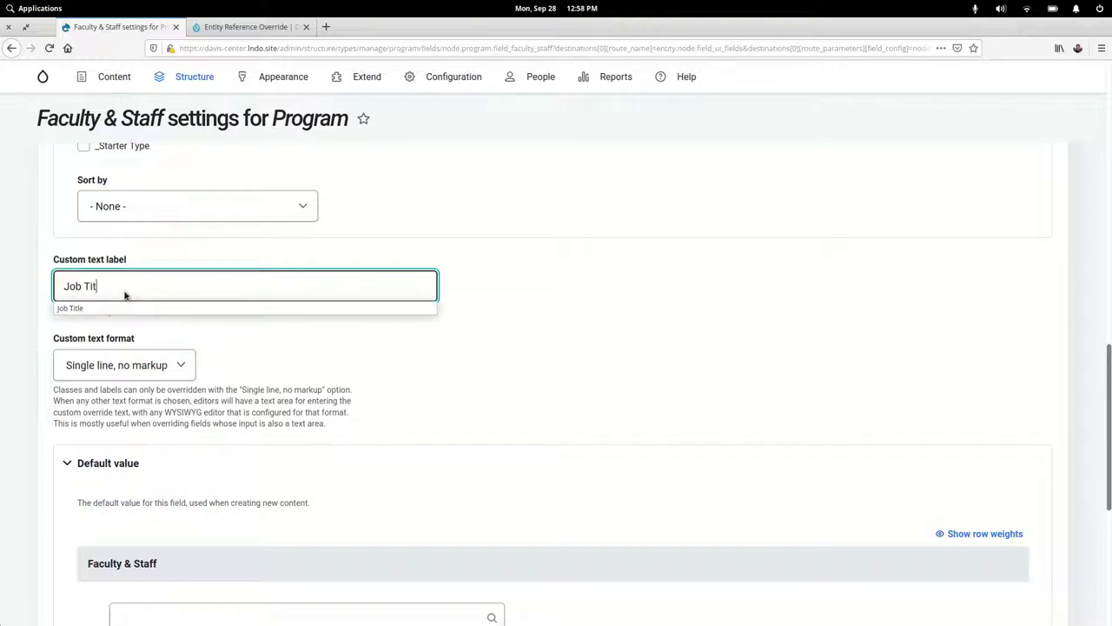
text(le)
click(337, 365)
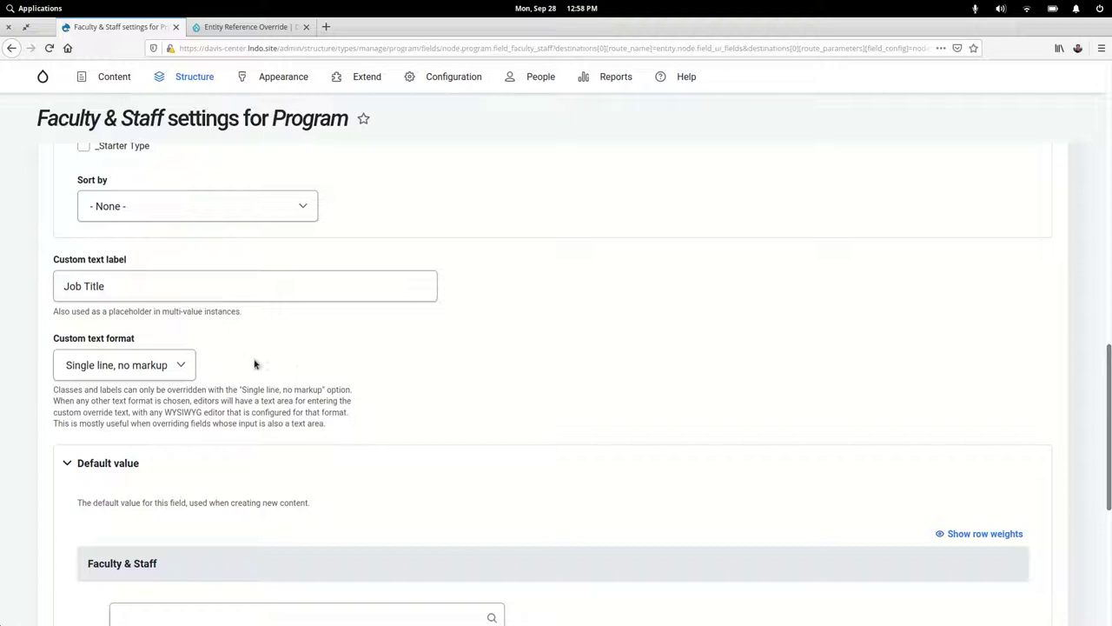
Step: Choose Simple Toolbar as the custom text format and save the field settings
click(164, 370)
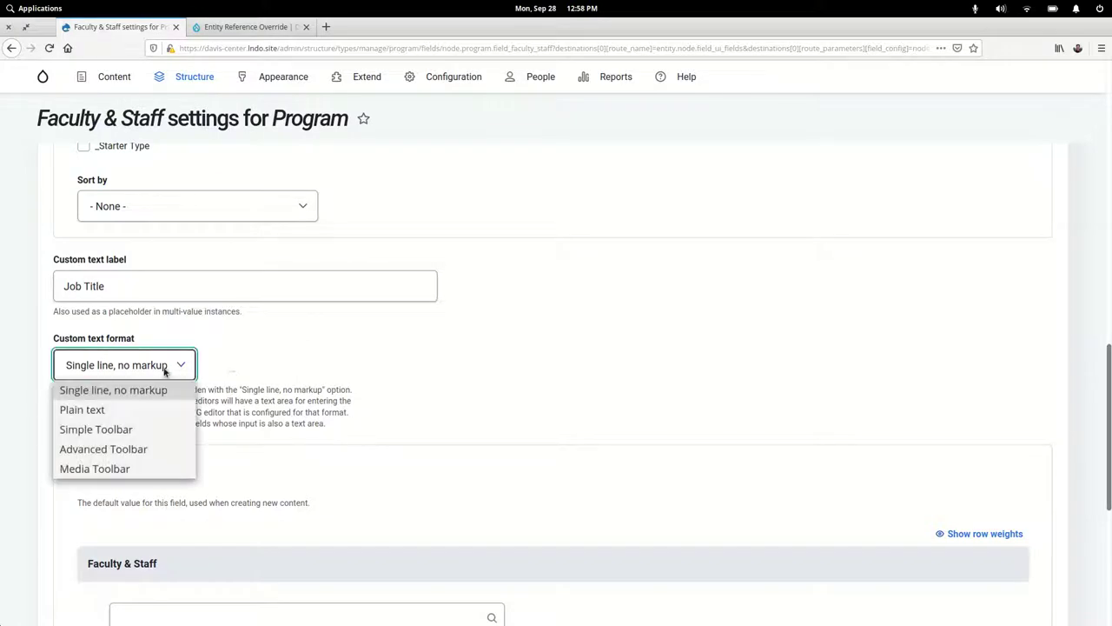
click(127, 432)
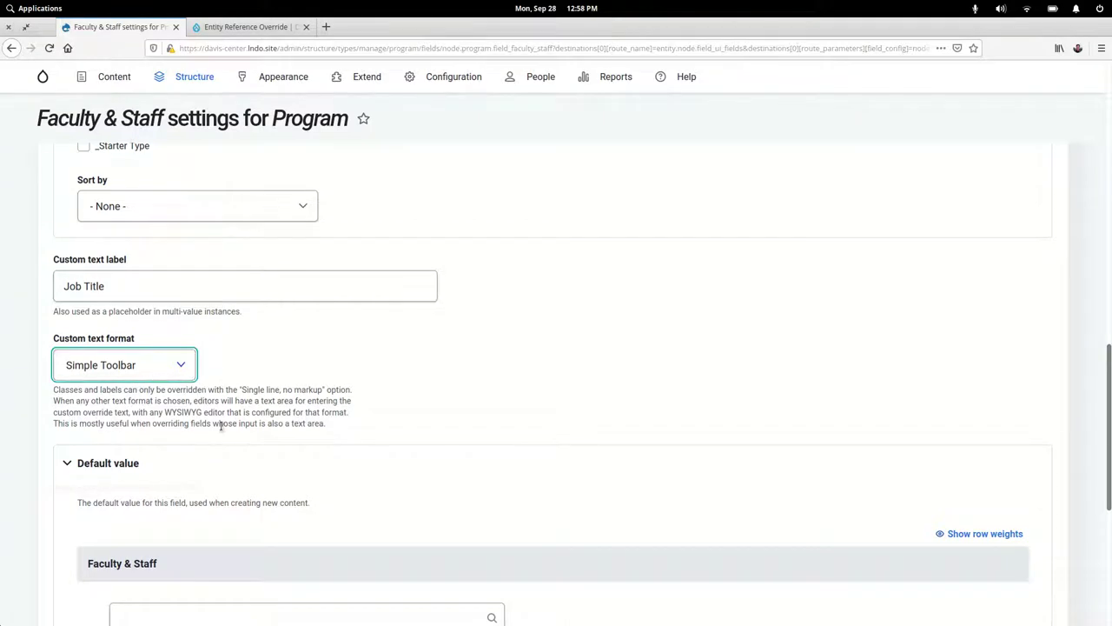
scroll(221, 426, down, 2)
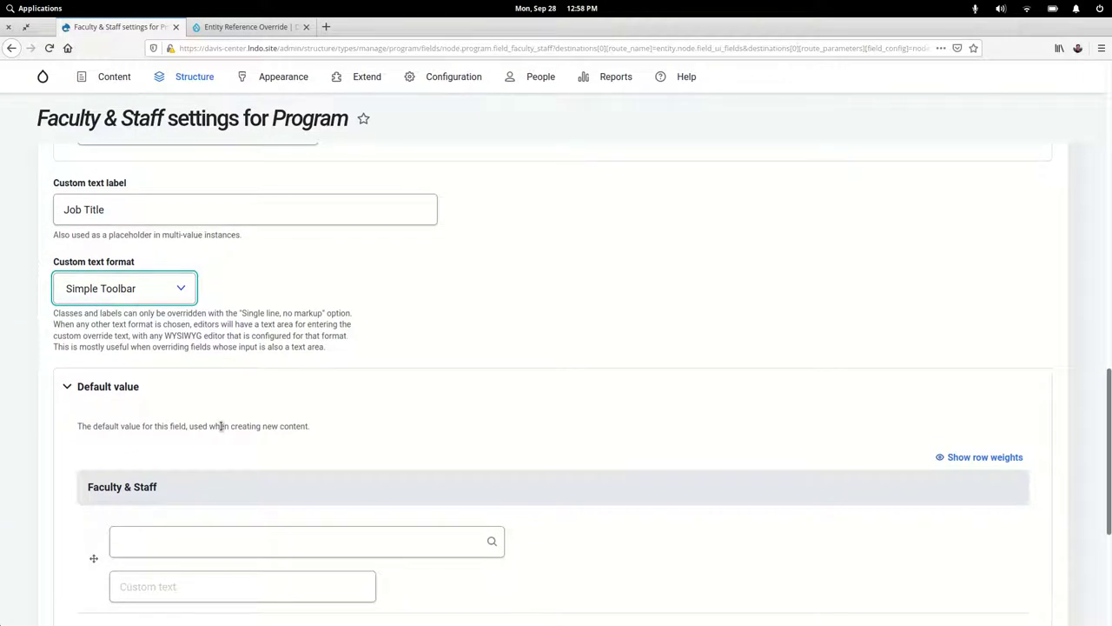
scroll(220, 426, down, 3)
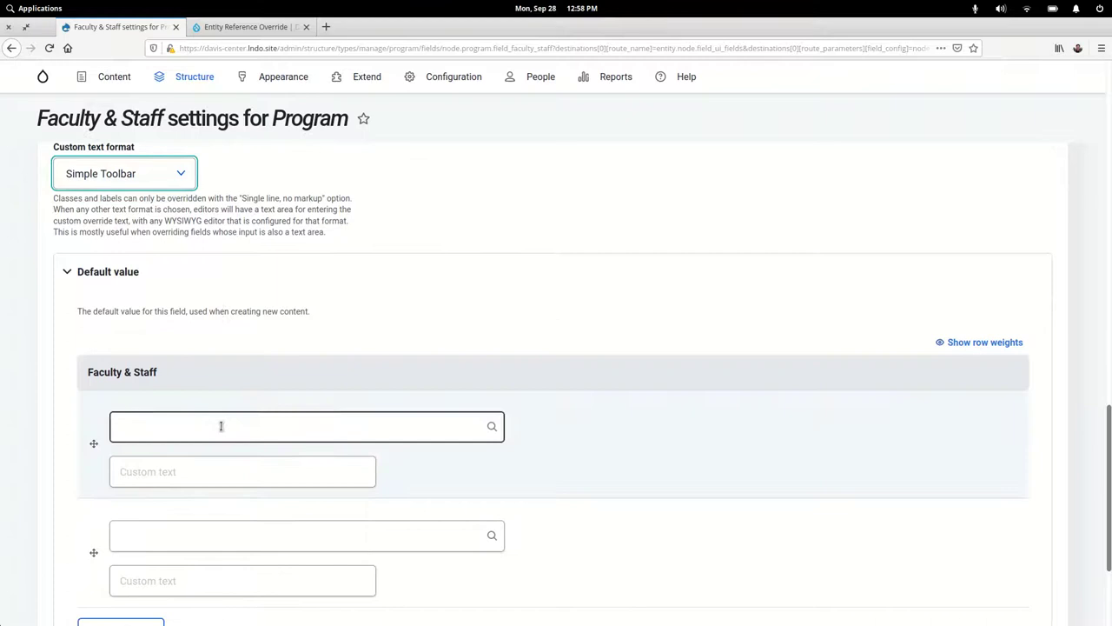
scroll(221, 426, down, 2)
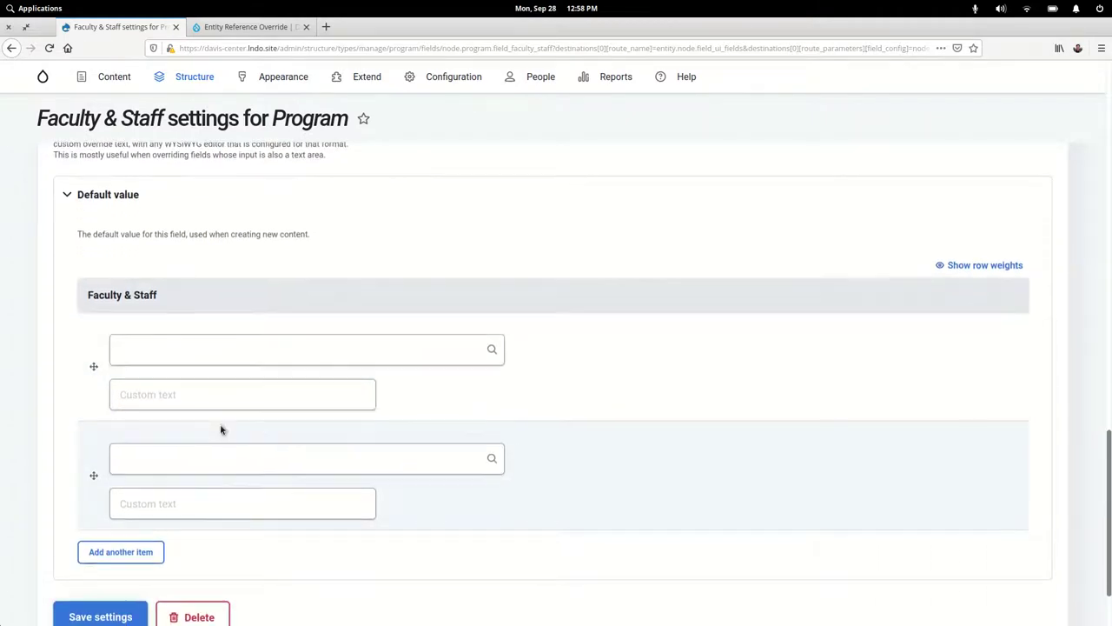
scroll(213, 432, down, 3)
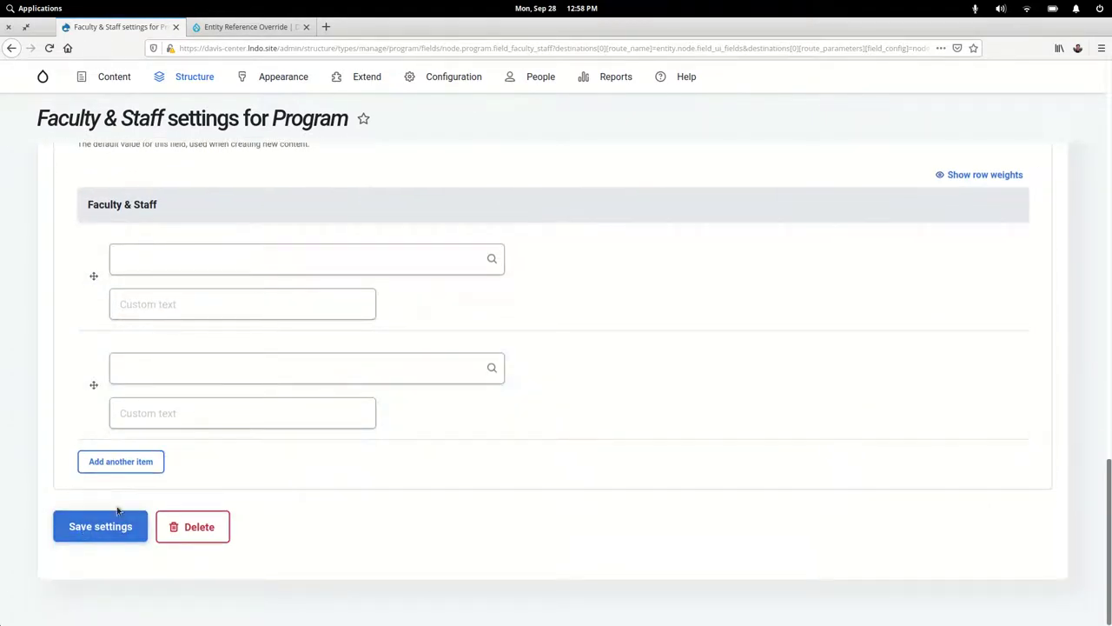
click(101, 525)
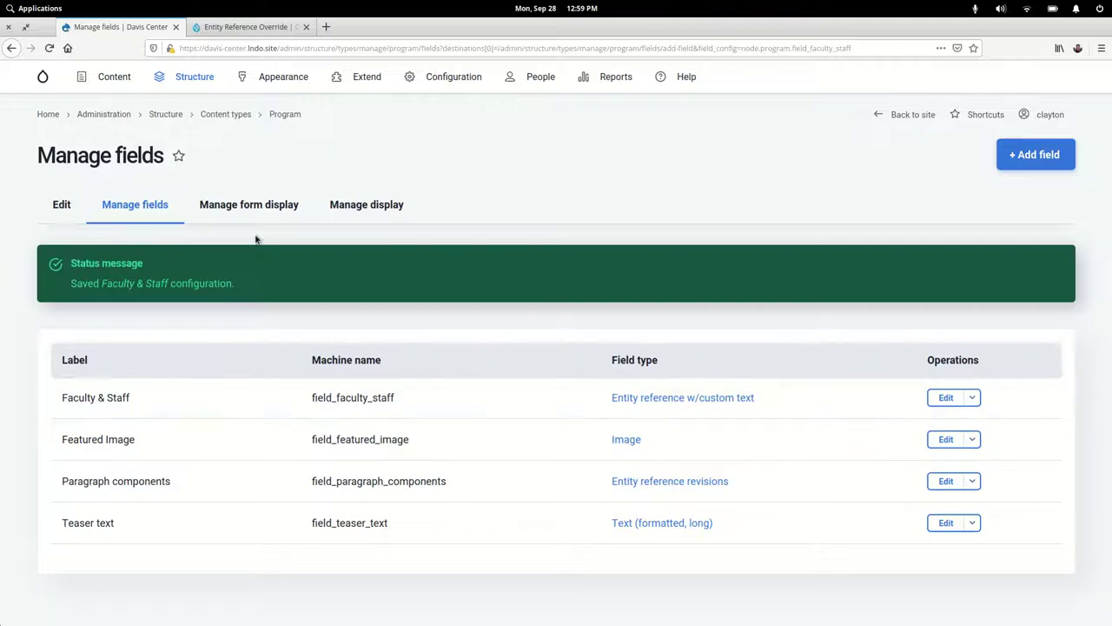
Step: In Program's form display, move Faculty & Staff above Teaser text, keeping the Autocomplete widget
click(272, 208)
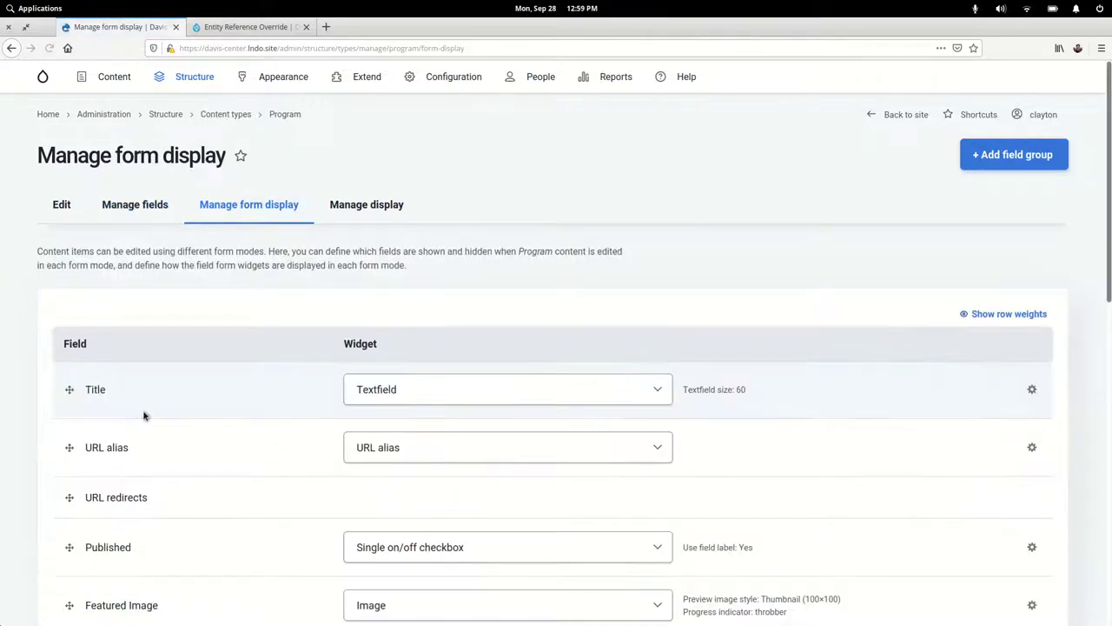
scroll(162, 519, down, 5)
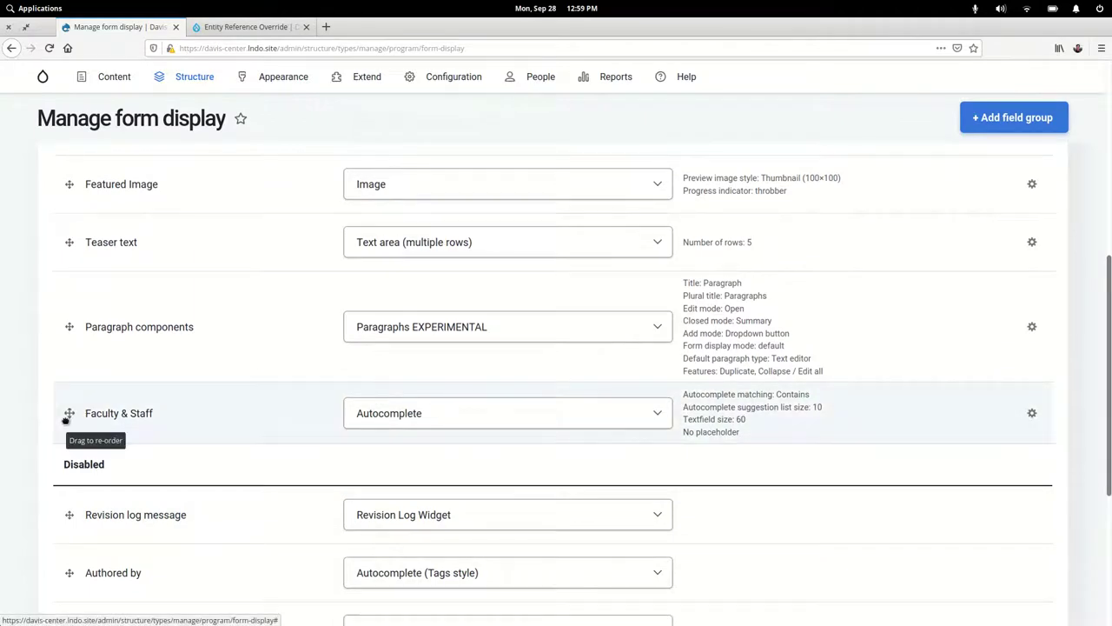
drag(68, 415, 71, 244)
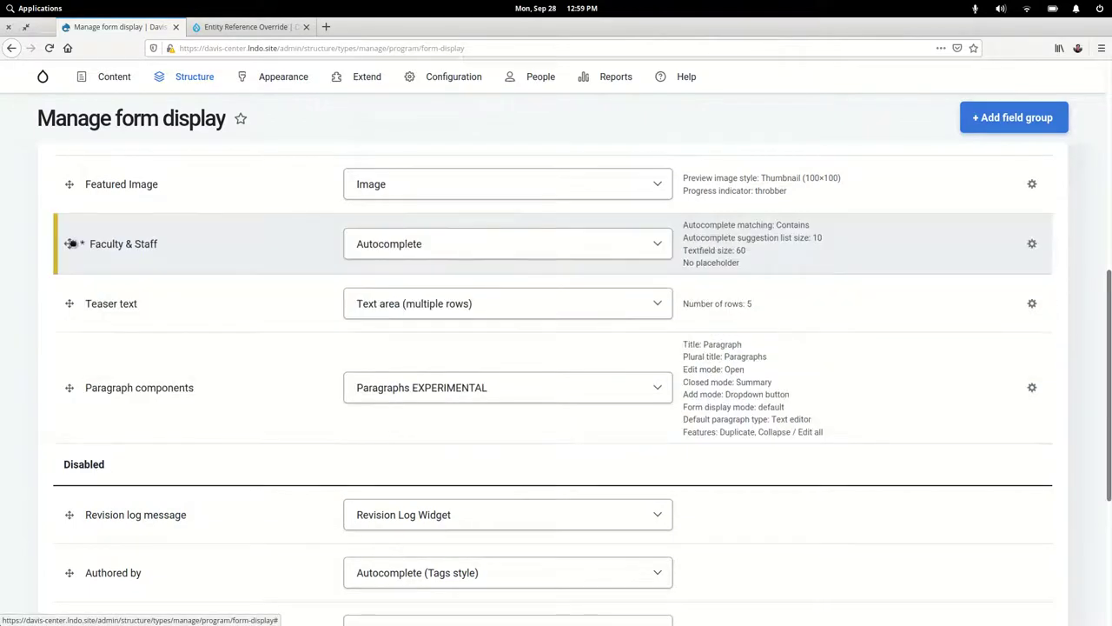
click(596, 250)
click(597, 251)
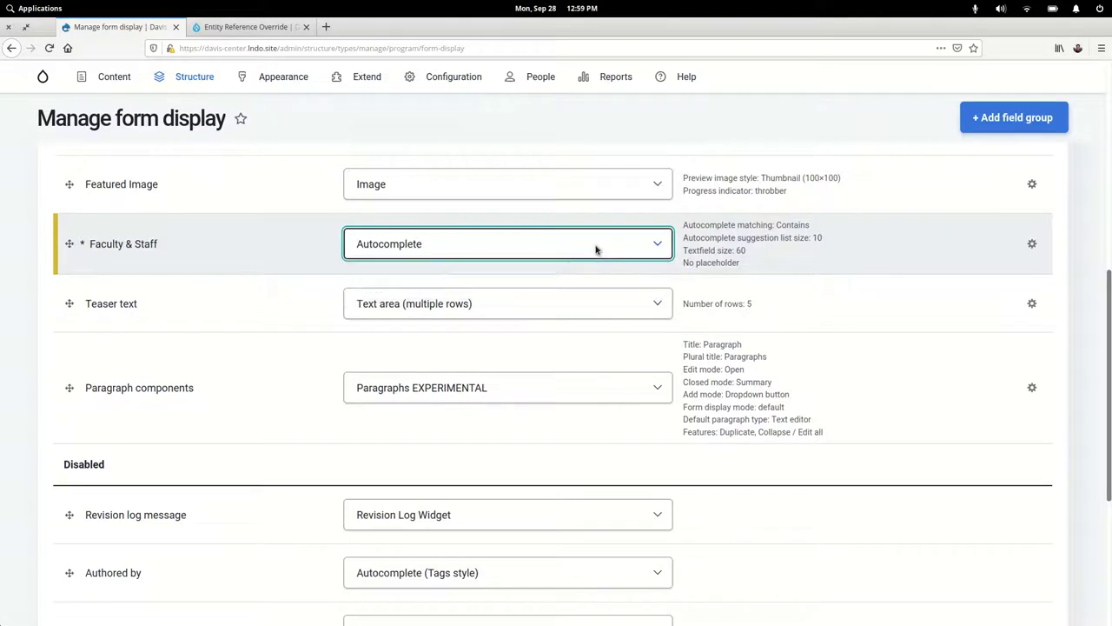
Step: Check the Faculty & Staff widget settings, cancel without changes, and save the form display
click(1031, 246)
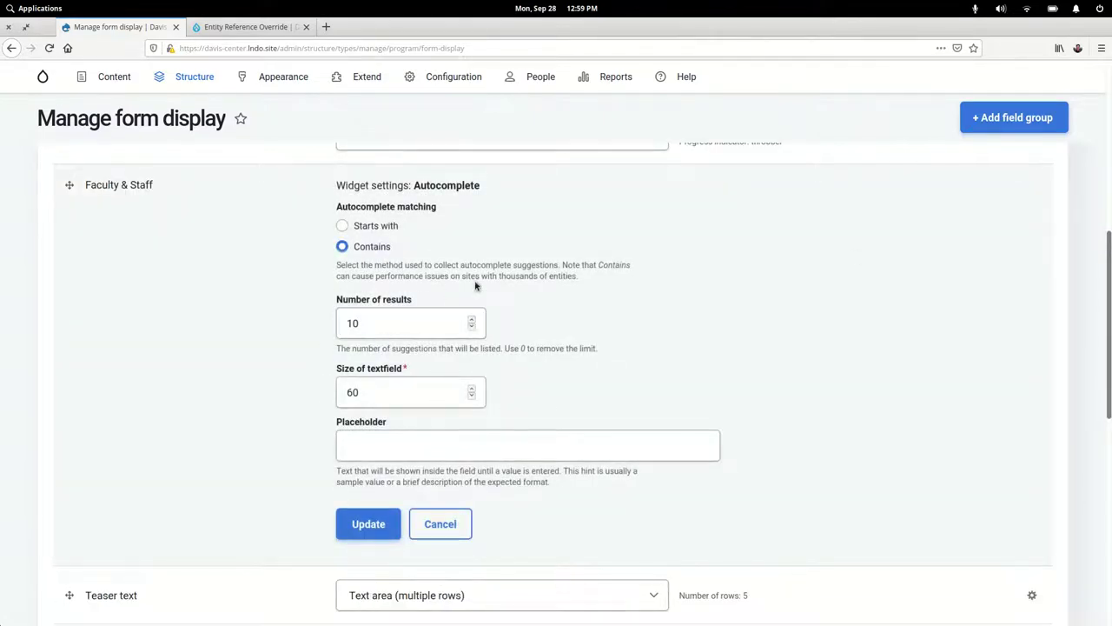
scroll(477, 286, up, 4)
scroll(388, 424, down, 6)
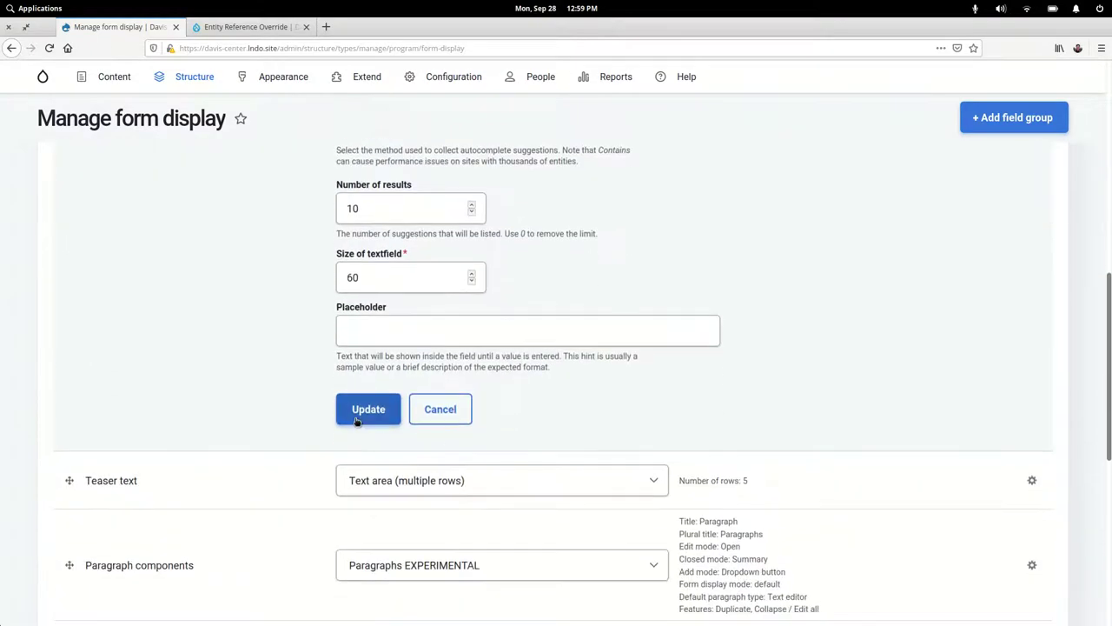
click(453, 402)
scroll(224, 455, up, 3)
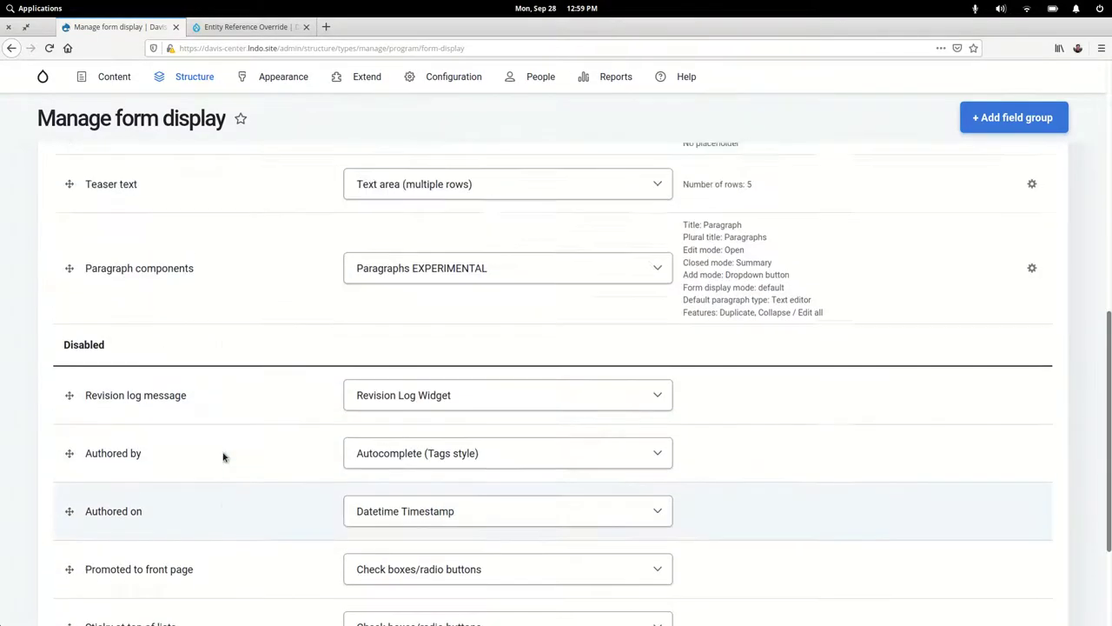
scroll(223, 457, down, 4)
click(82, 539)
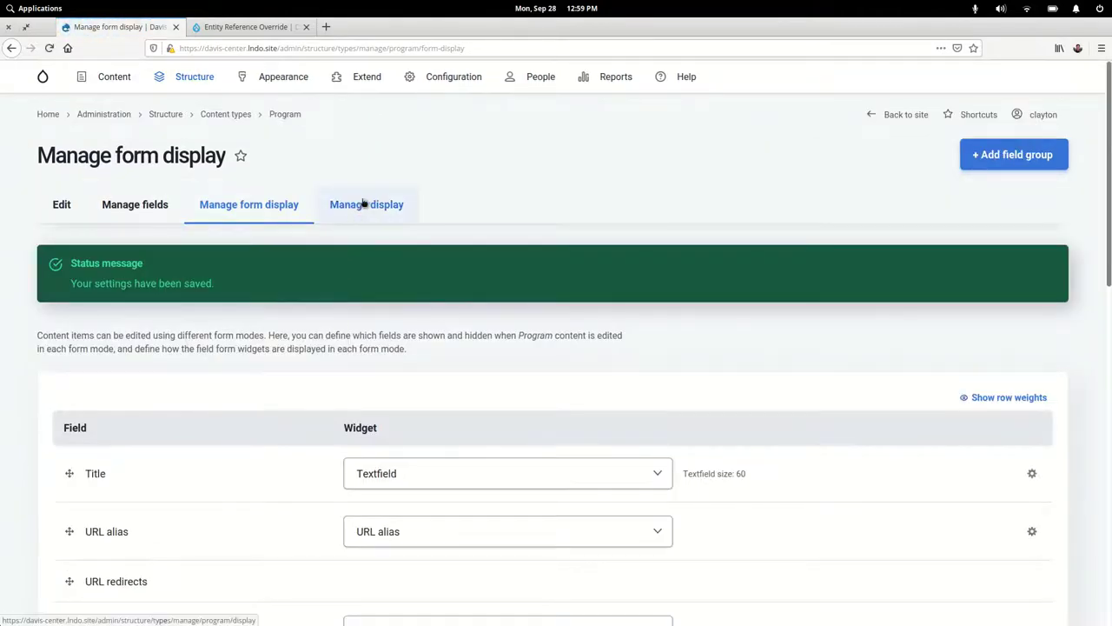
click(362, 204)
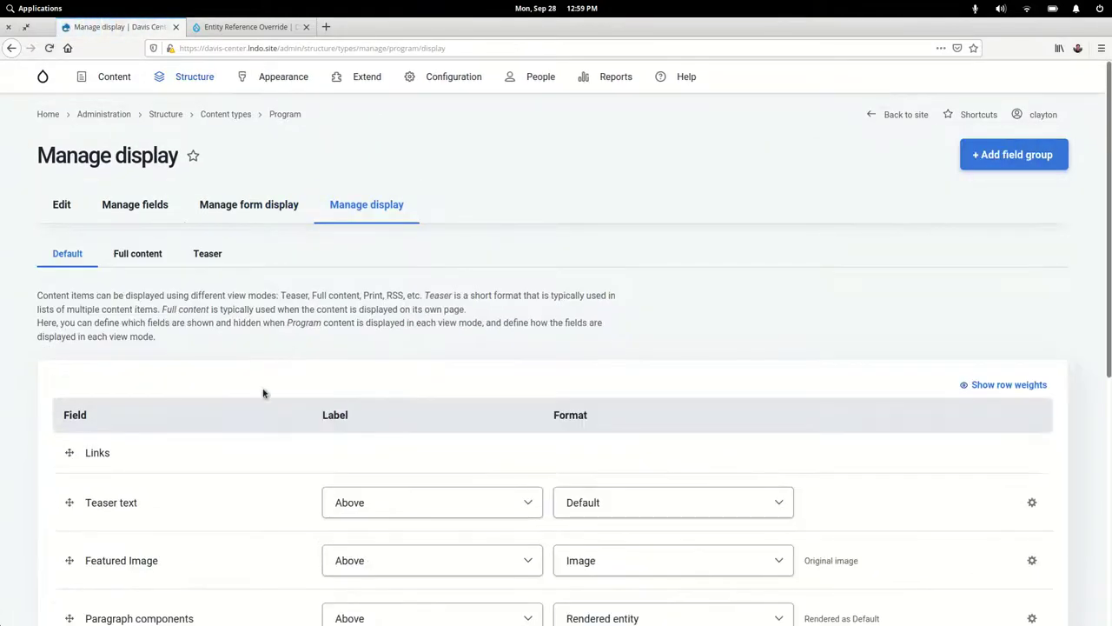
Step: Move Faculty & Staff above Paragraph components and set its format to Rendered entity
scroll(252, 426, down, 5)
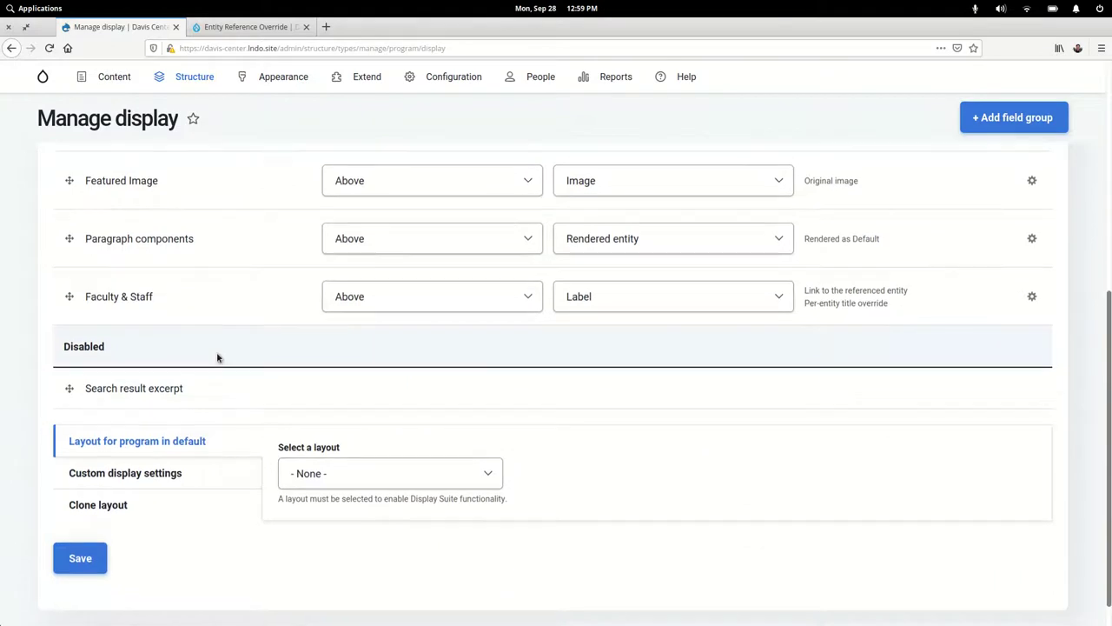
scroll(164, 477, up, 3)
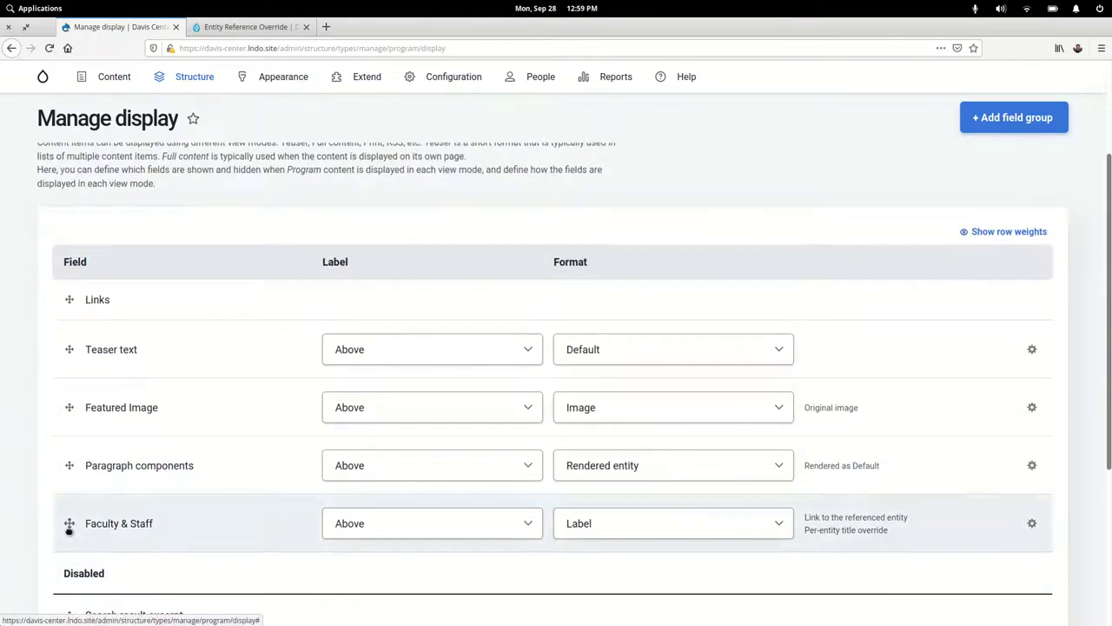
drag(69, 526, 72, 470)
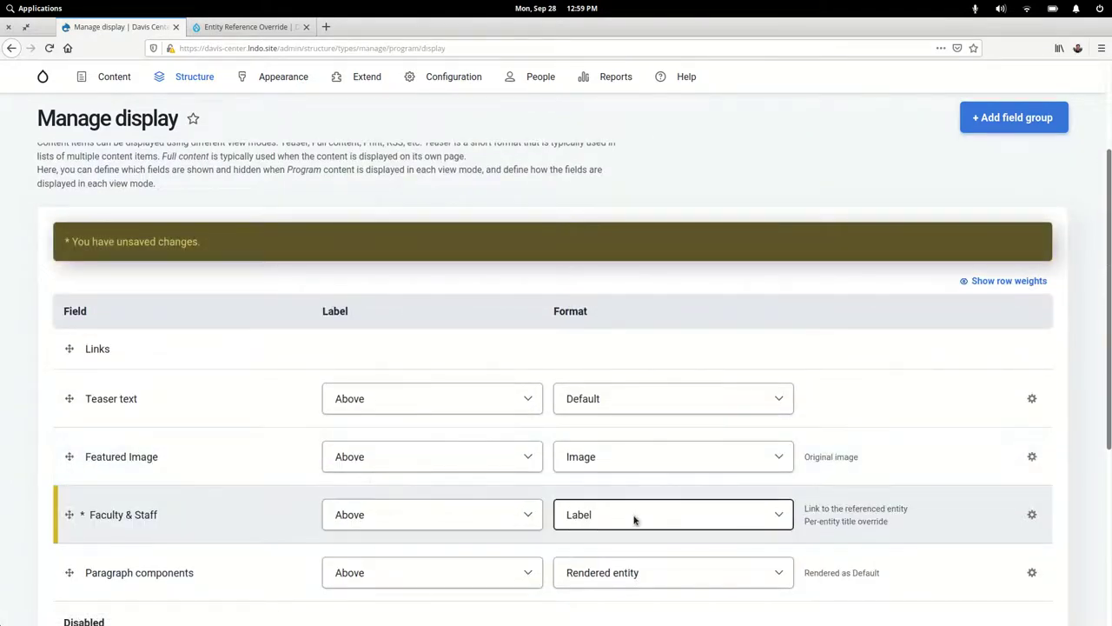
click(753, 516)
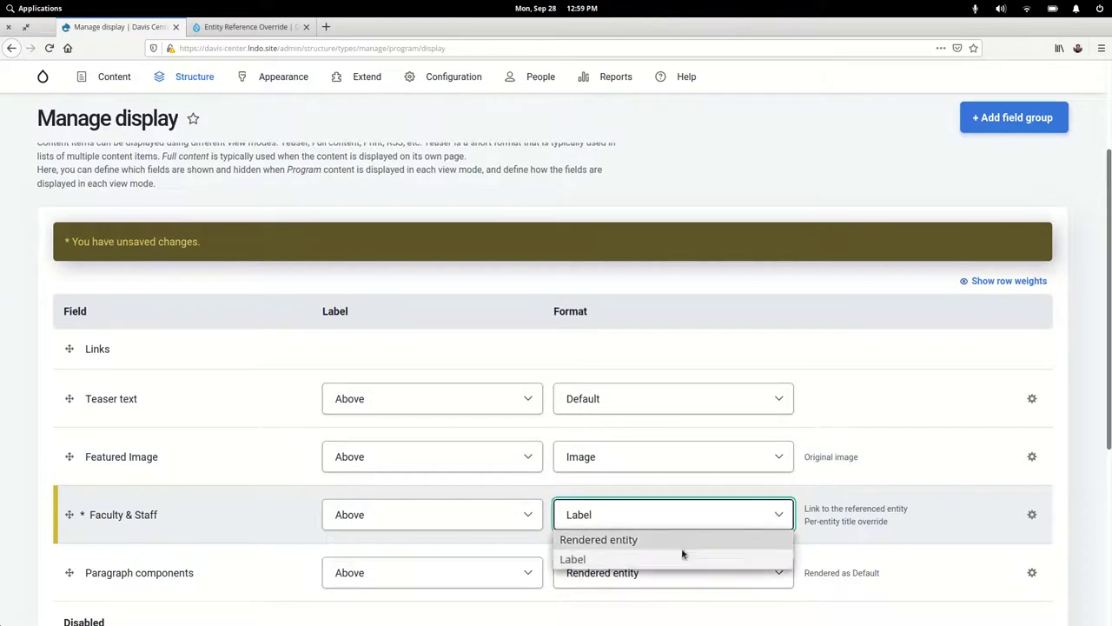
click(688, 532)
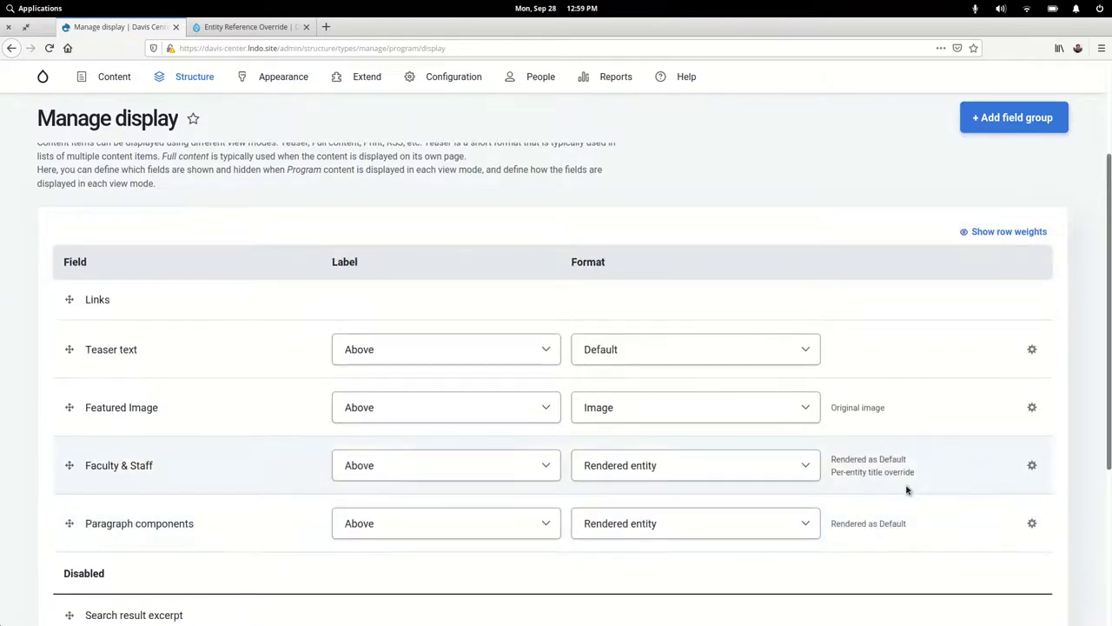
Step: Configure Faculty & Staff to render in Teaser view mode with job title override text
click(1032, 467)
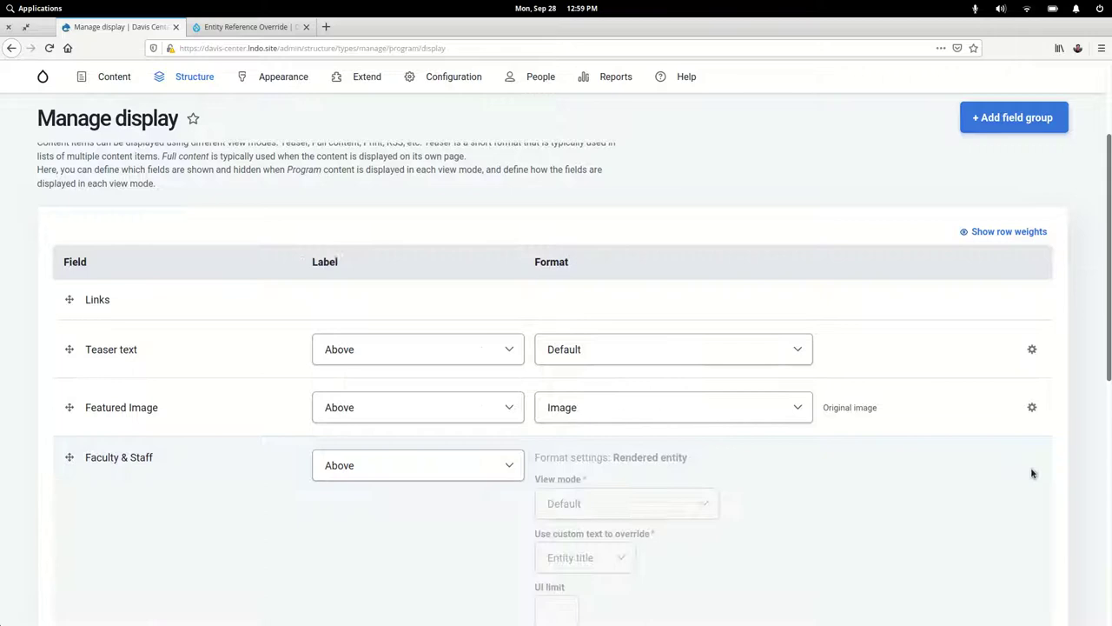
scroll(733, 558, down, 2)
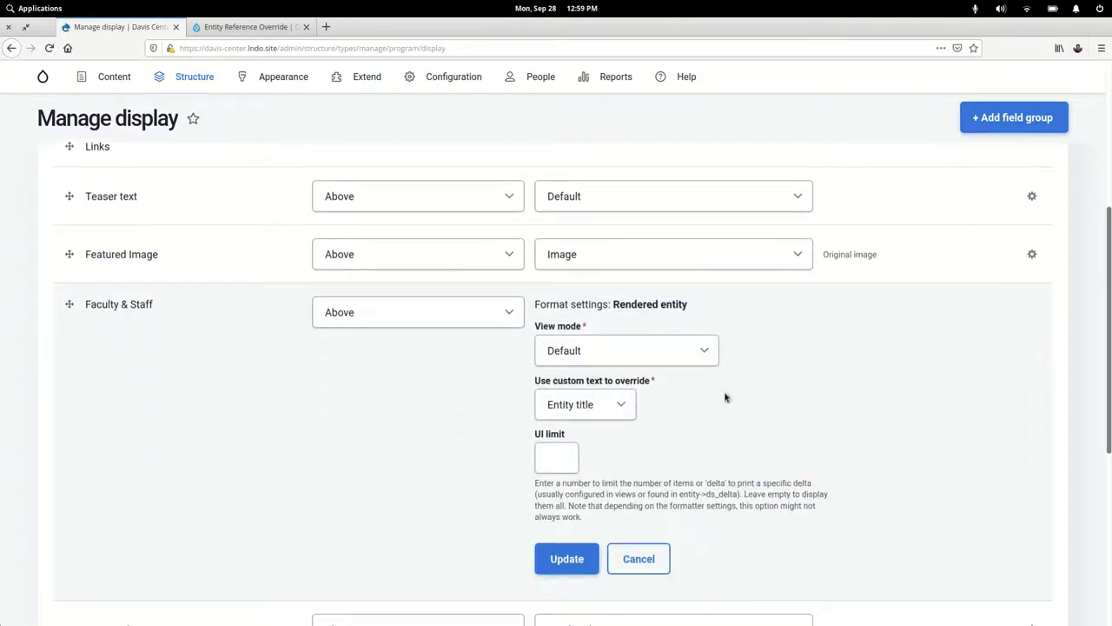
click(632, 354)
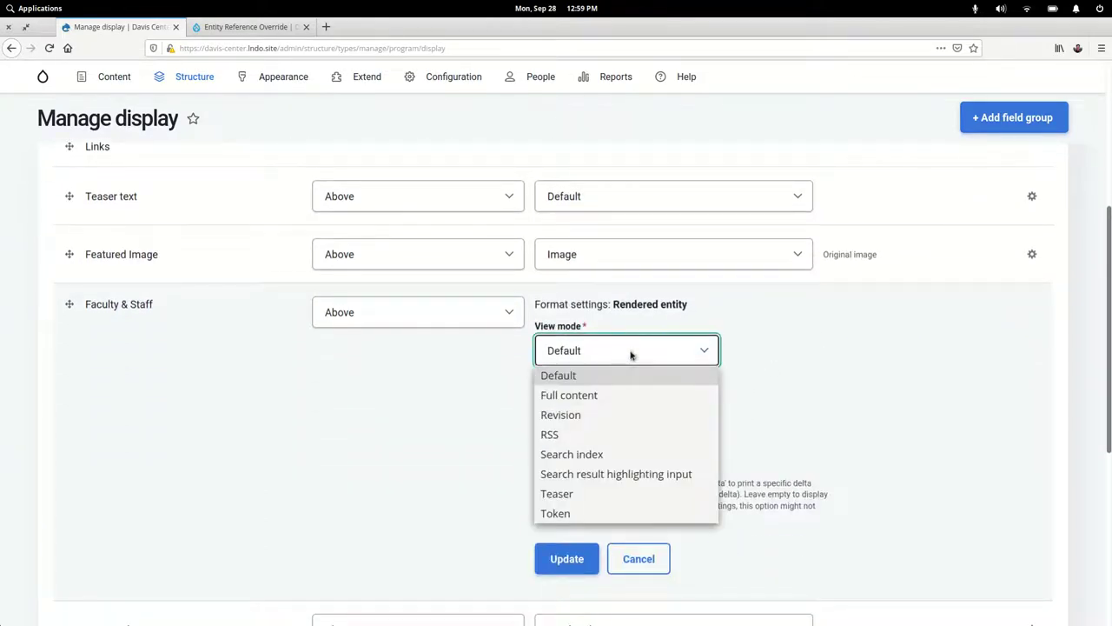
click(584, 493)
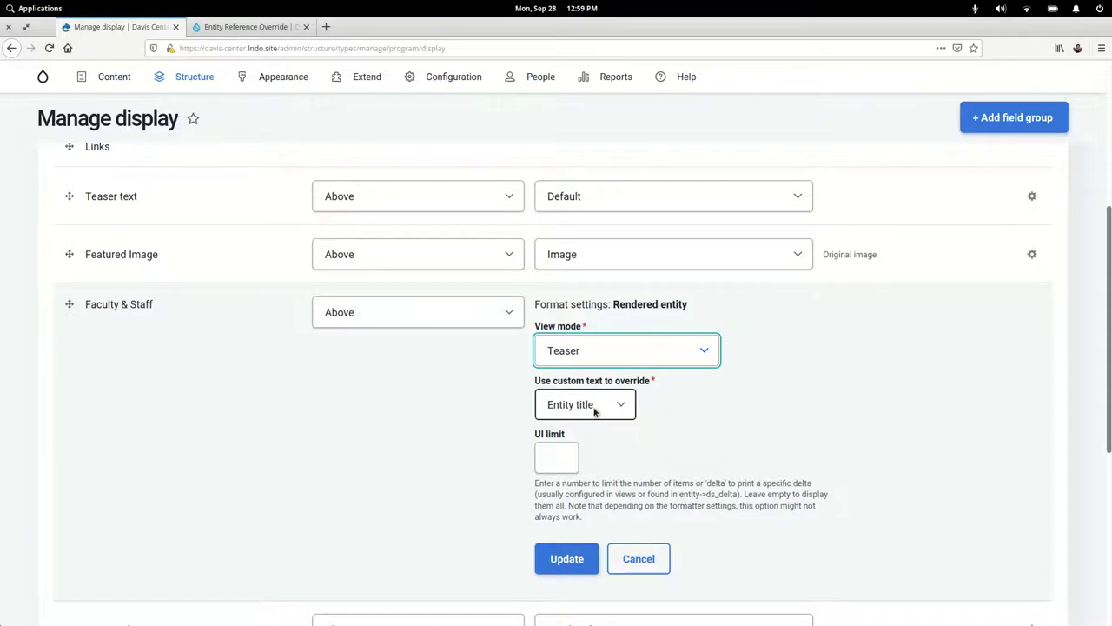
click(571, 416)
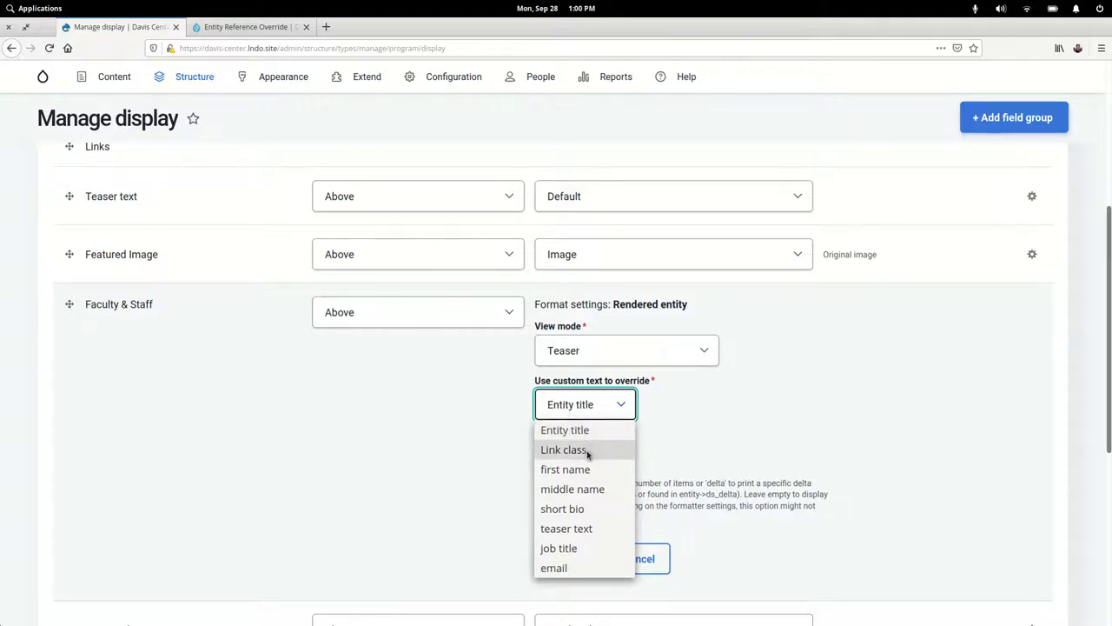
click(563, 549)
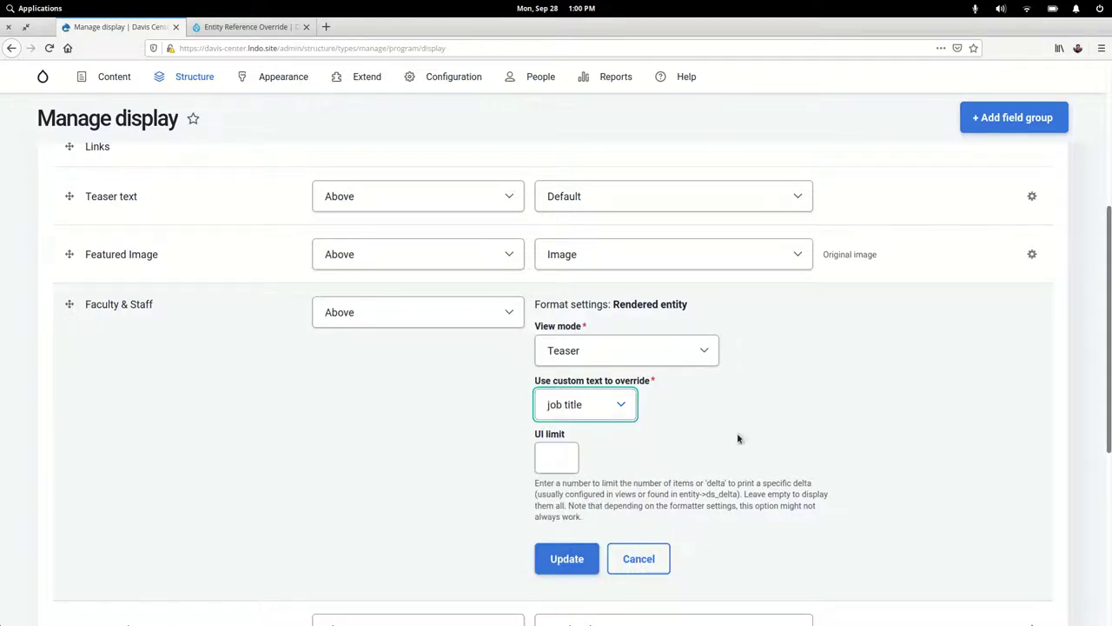
click(565, 560)
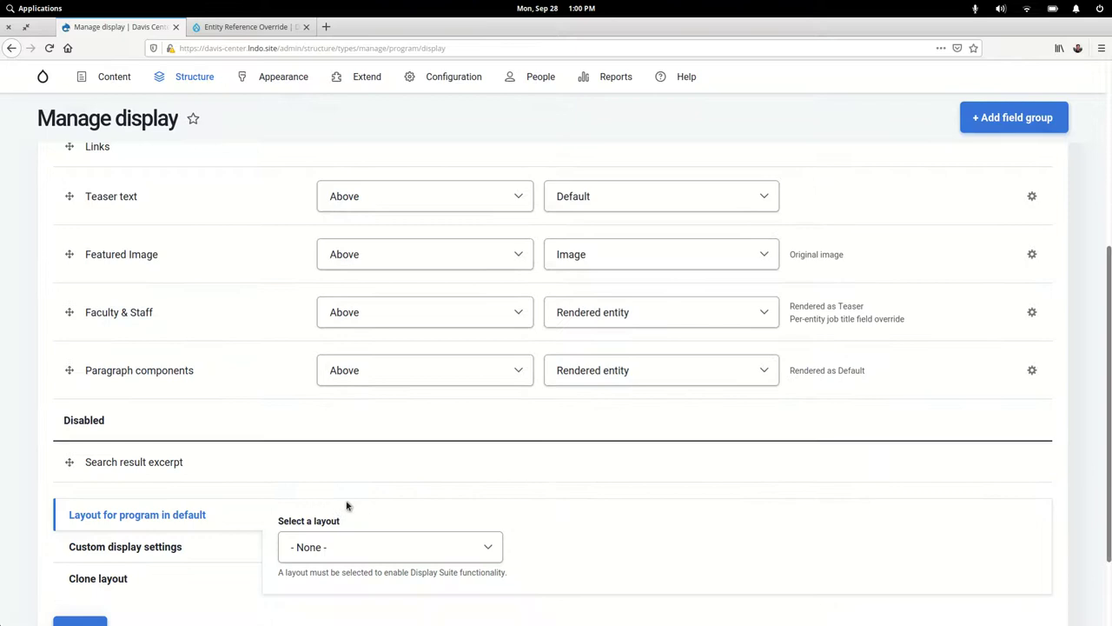
scroll(345, 506, up, 5)
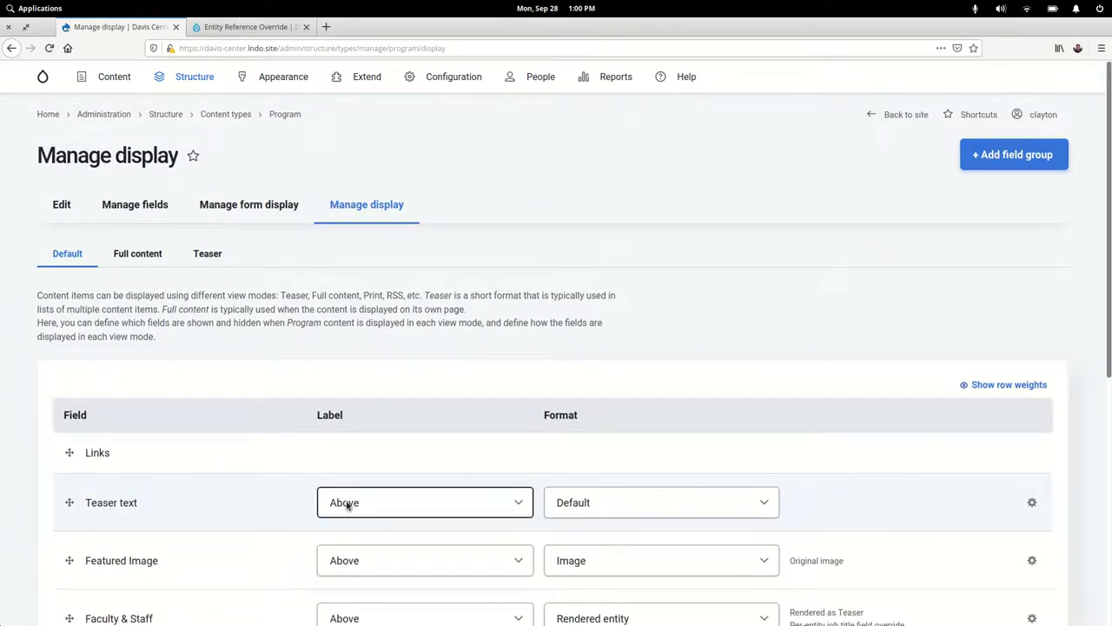
Step: In the Full content display, keep Faculty & Staff as Rendered entity and save
click(136, 254)
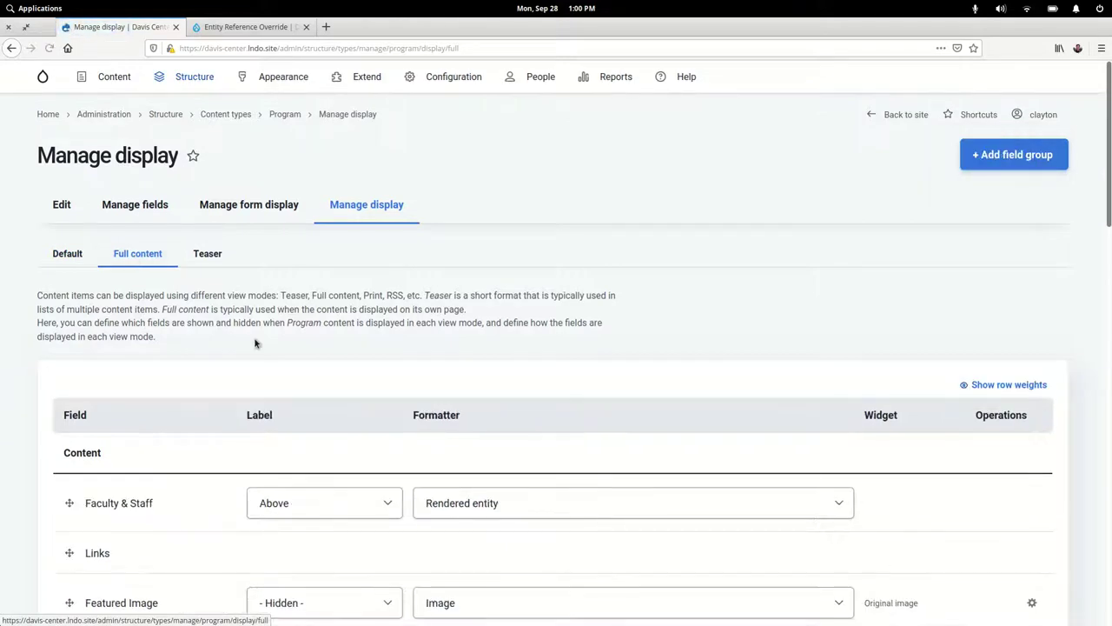
scroll(254, 343, down, 4)
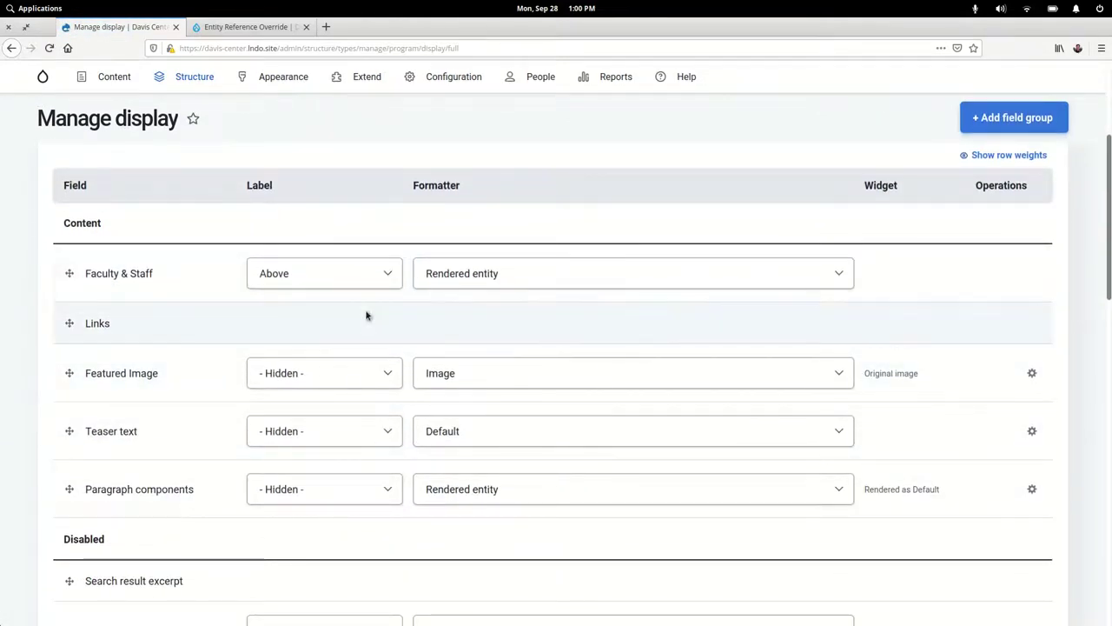
scroll(367, 315, up, 4)
scroll(296, 394, down, 5)
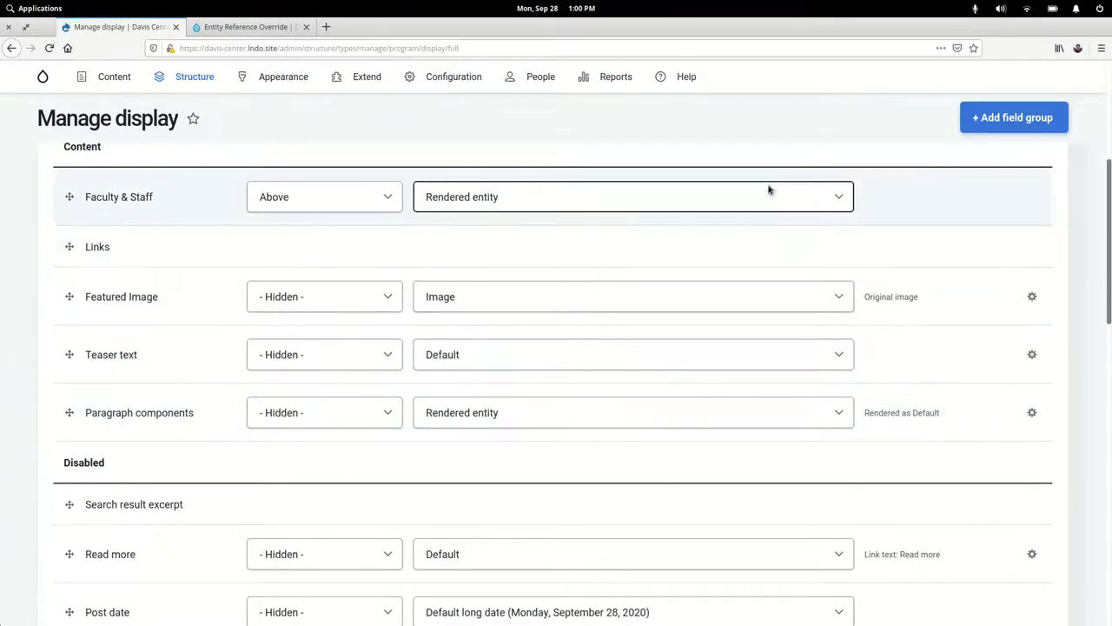
click(426, 209)
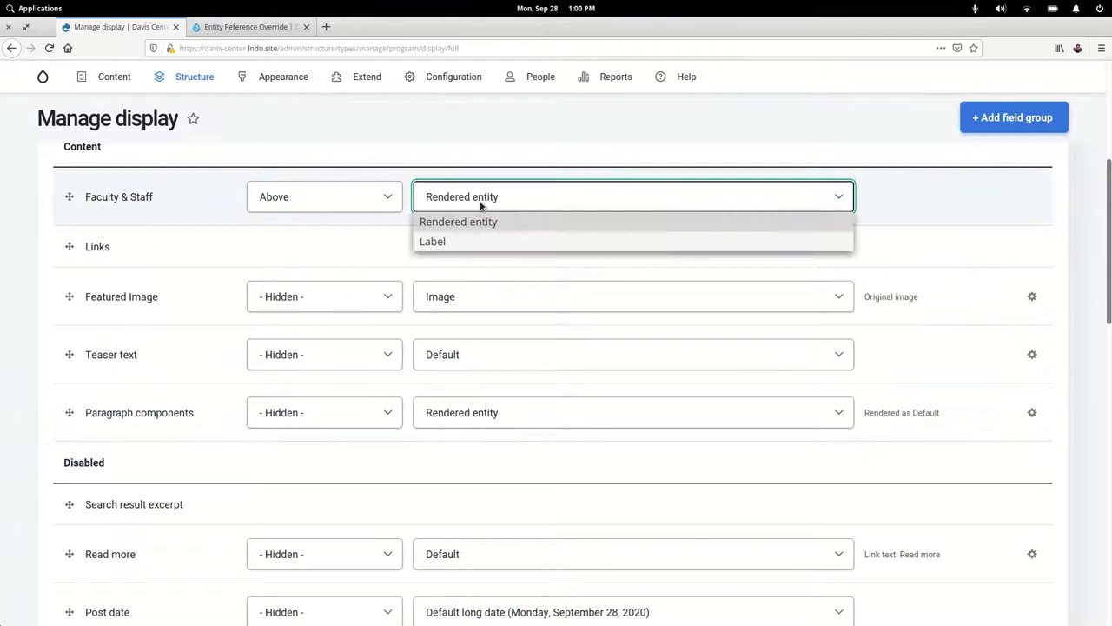
click(482, 206)
scroll(74, 545, down, 6)
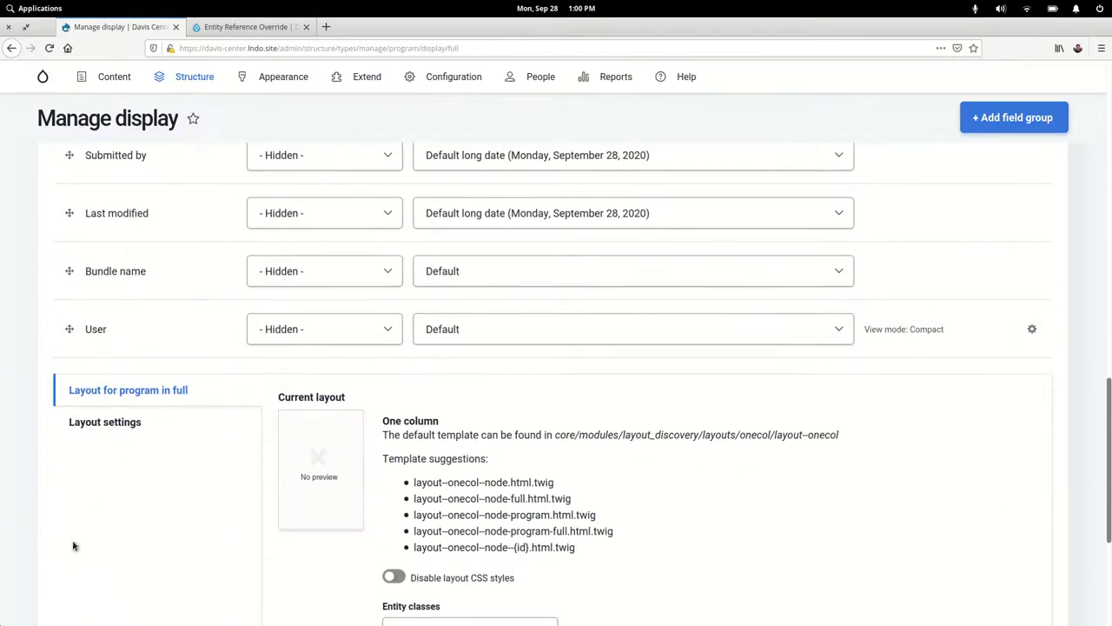
scroll(80, 559, down, 3)
click(79, 529)
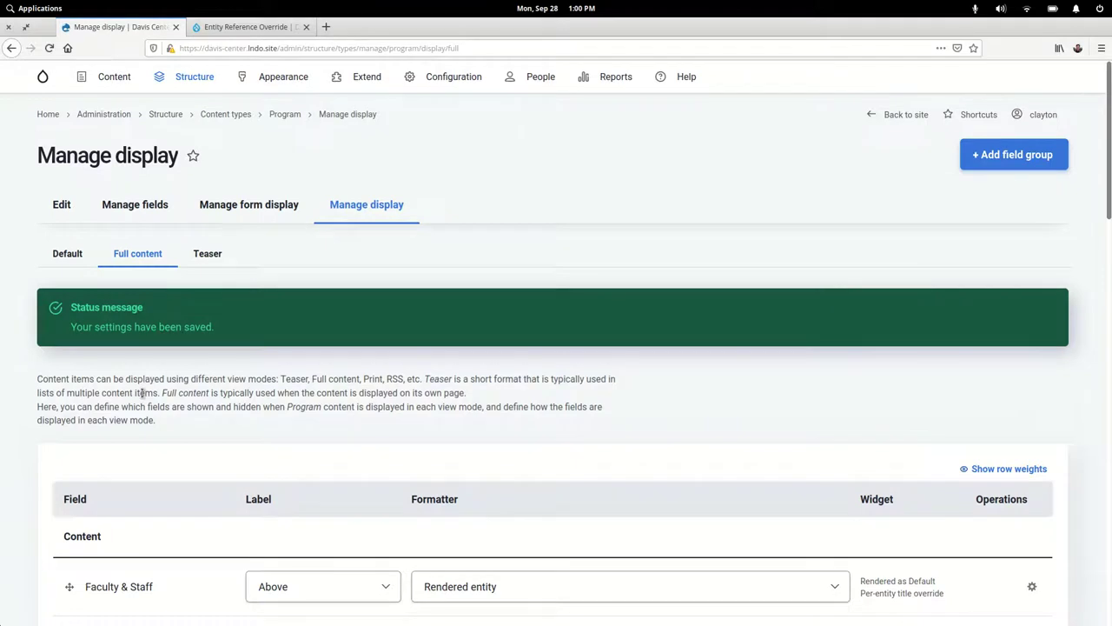
Step: Set the Faculty & Staff formatter to job title override text and Teaser view mode
scroll(199, 466, down, 2)
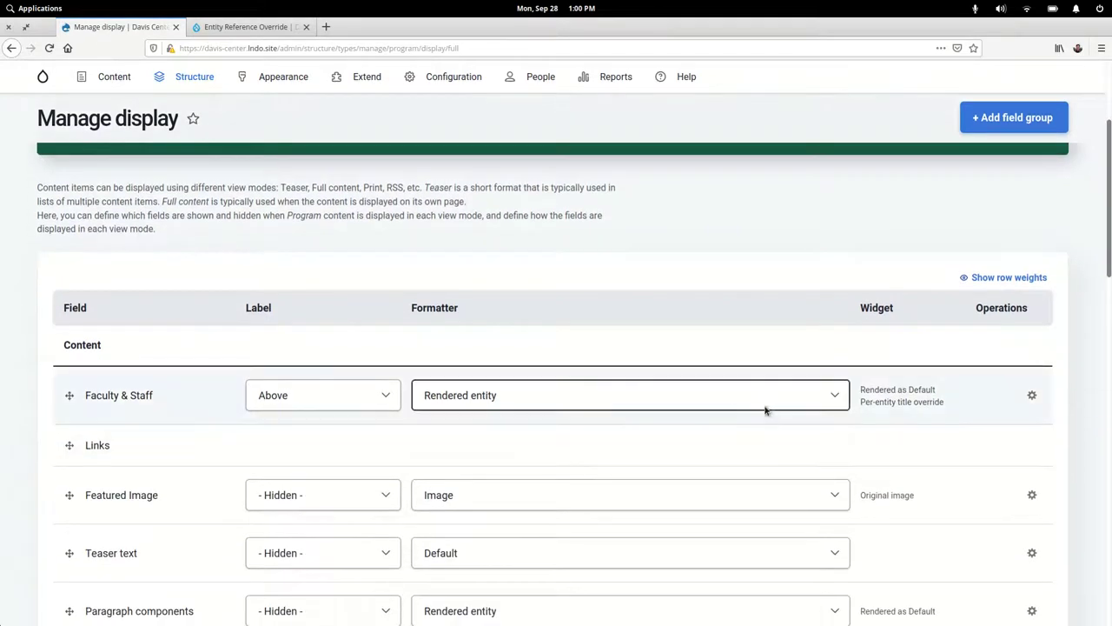
click(1033, 396)
scroll(608, 469, down, 2)
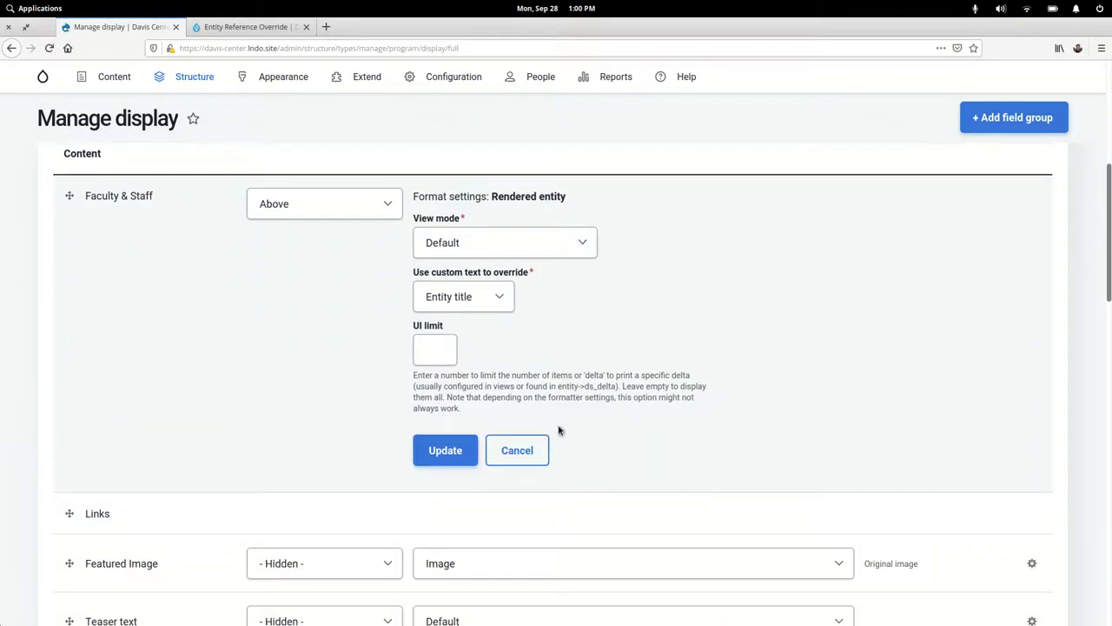
click(478, 302)
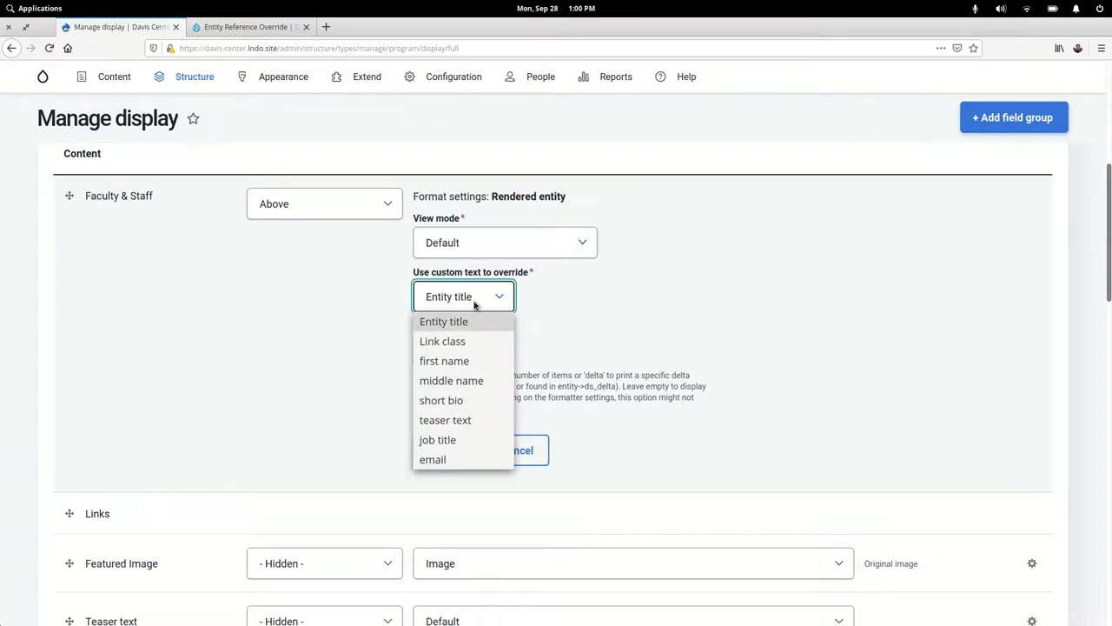
click(442, 440)
click(525, 247)
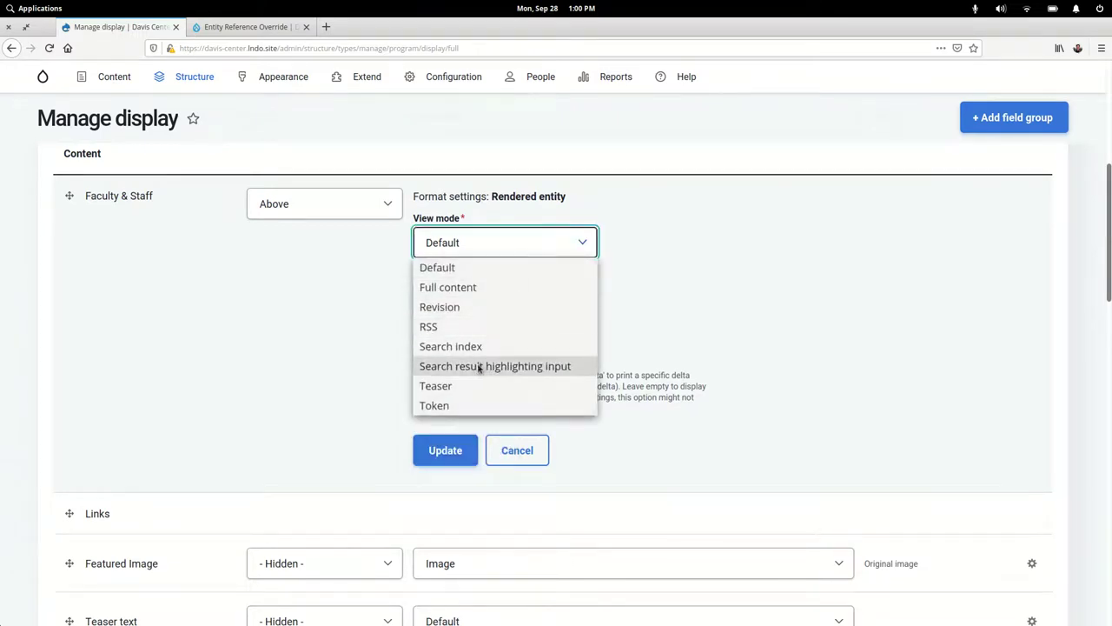
click(448, 385)
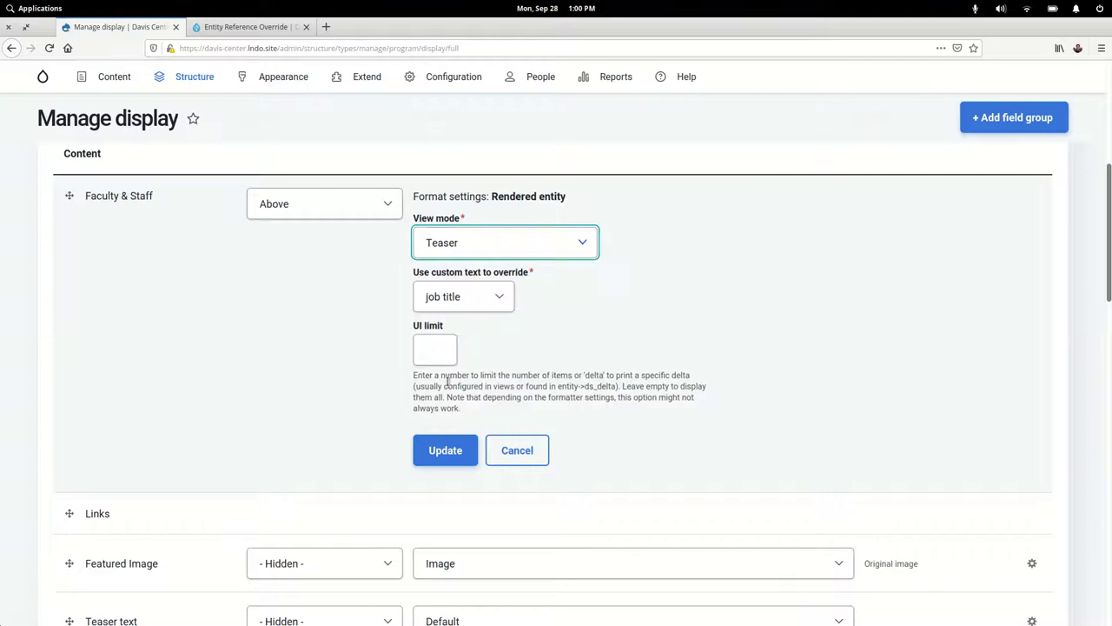
click(445, 450)
key(Return)
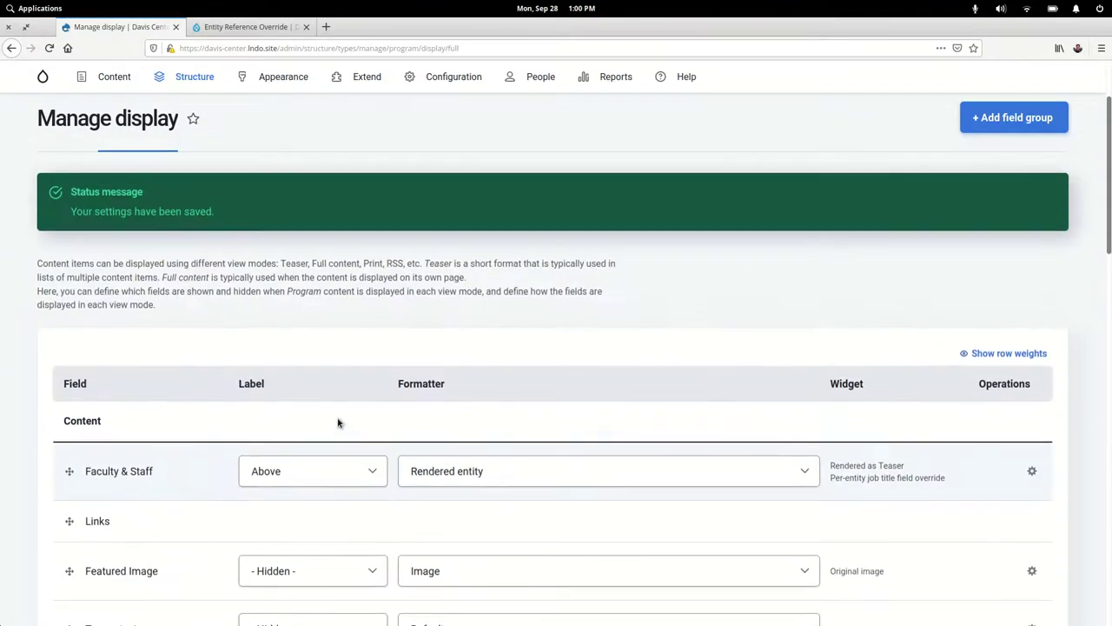
Step: Save the Full content display settings
scroll(338, 423, up, 3)
scroll(338, 422, down, 10)
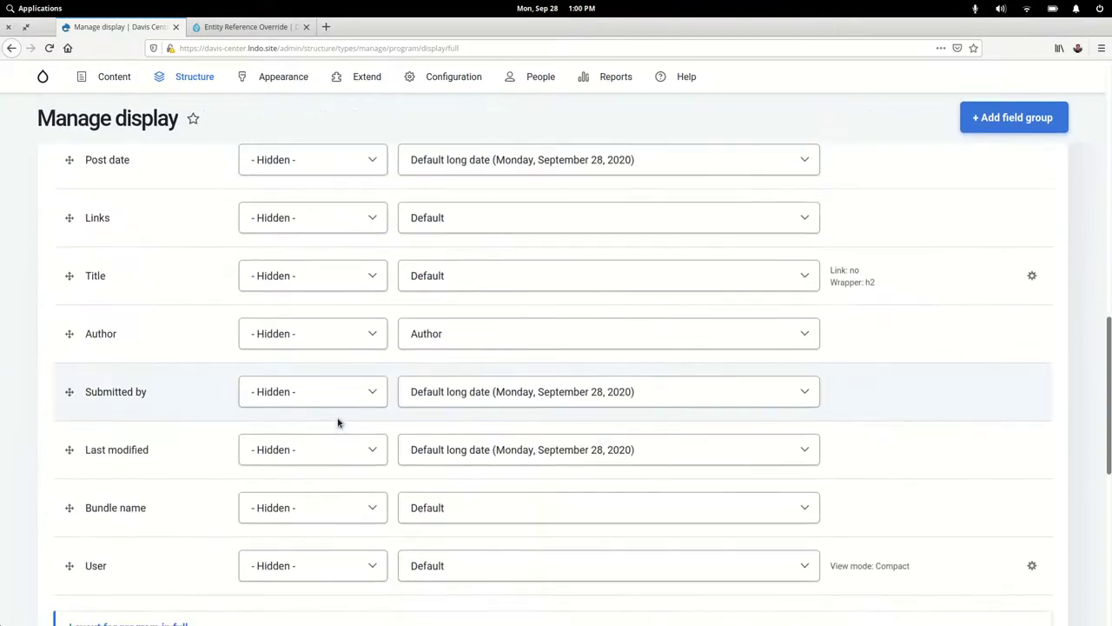
scroll(338, 422, down, 10)
click(80, 528)
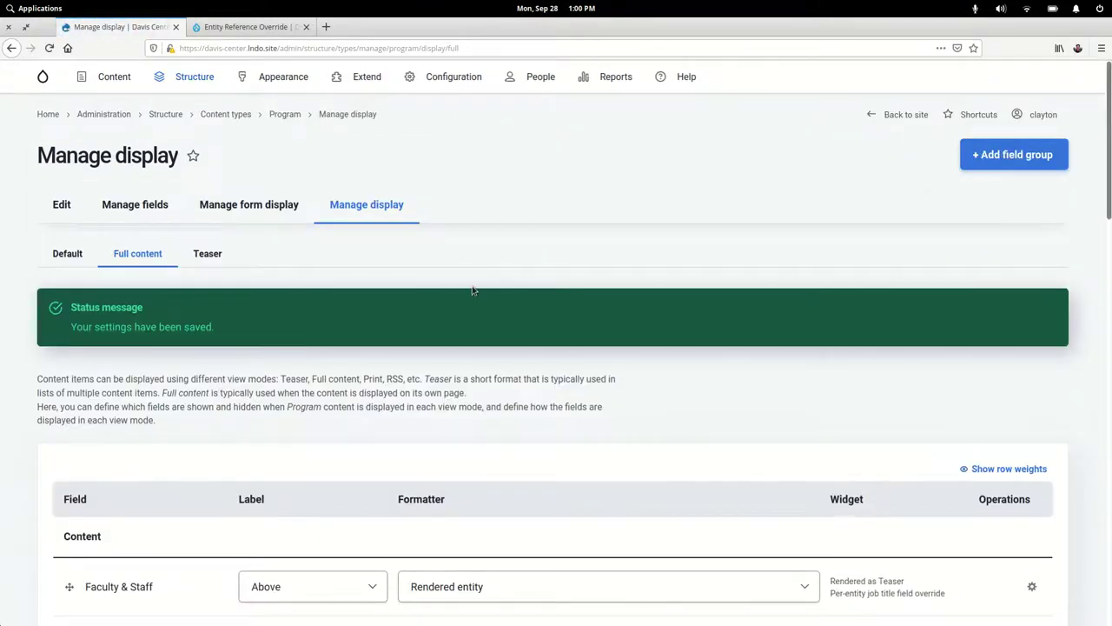
middle_click(110, 80)
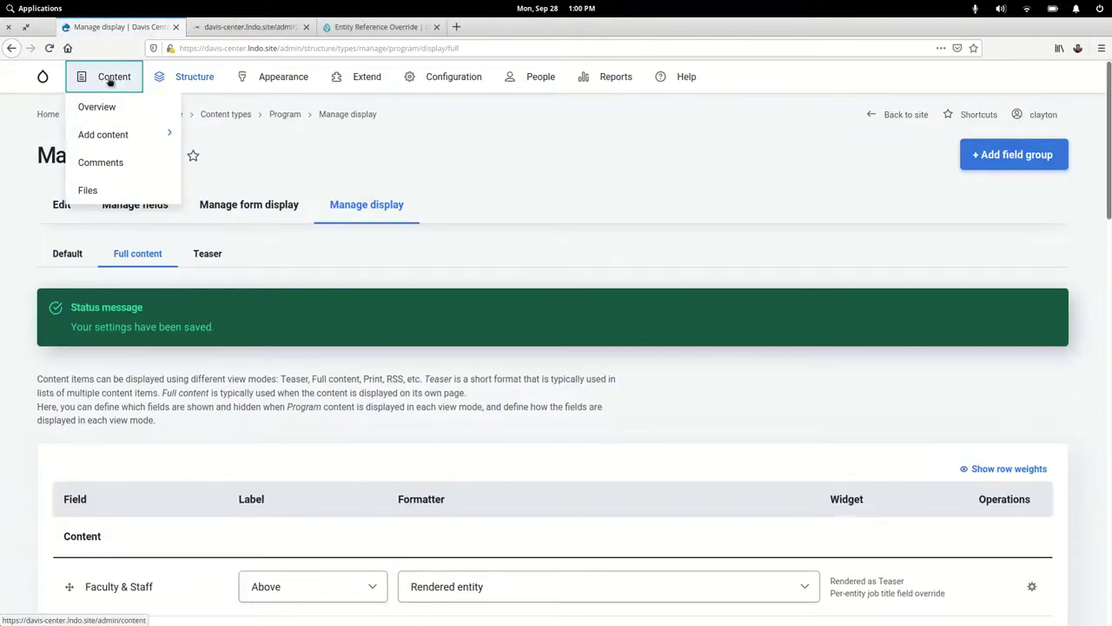
Step: In the new Content tab, view the faculty person's page, then return to the content list
click(286, 33)
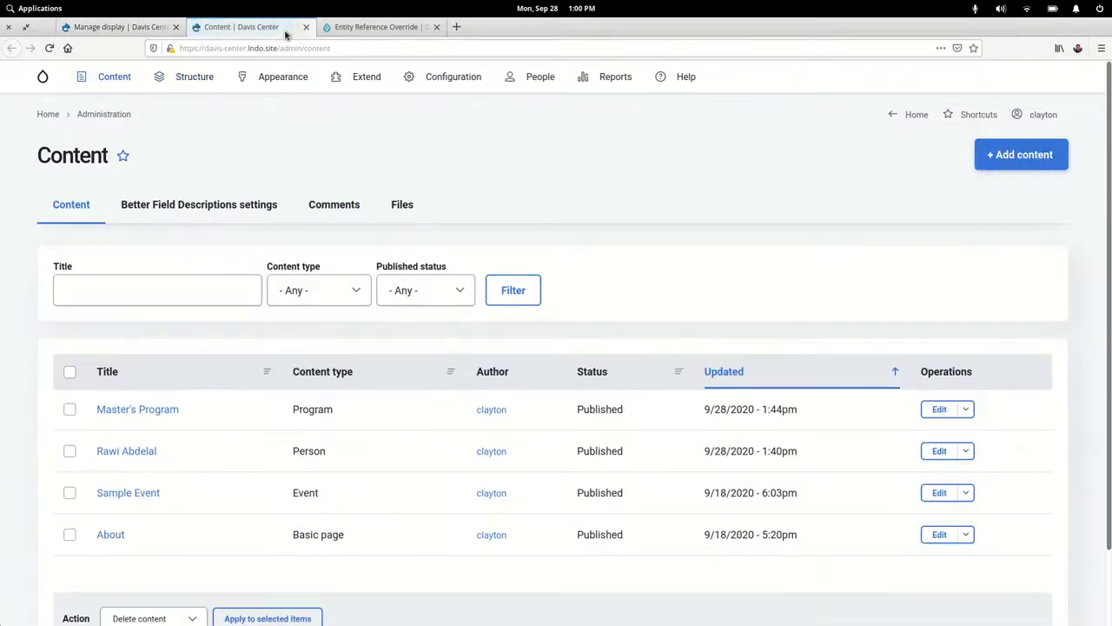
click(134, 455)
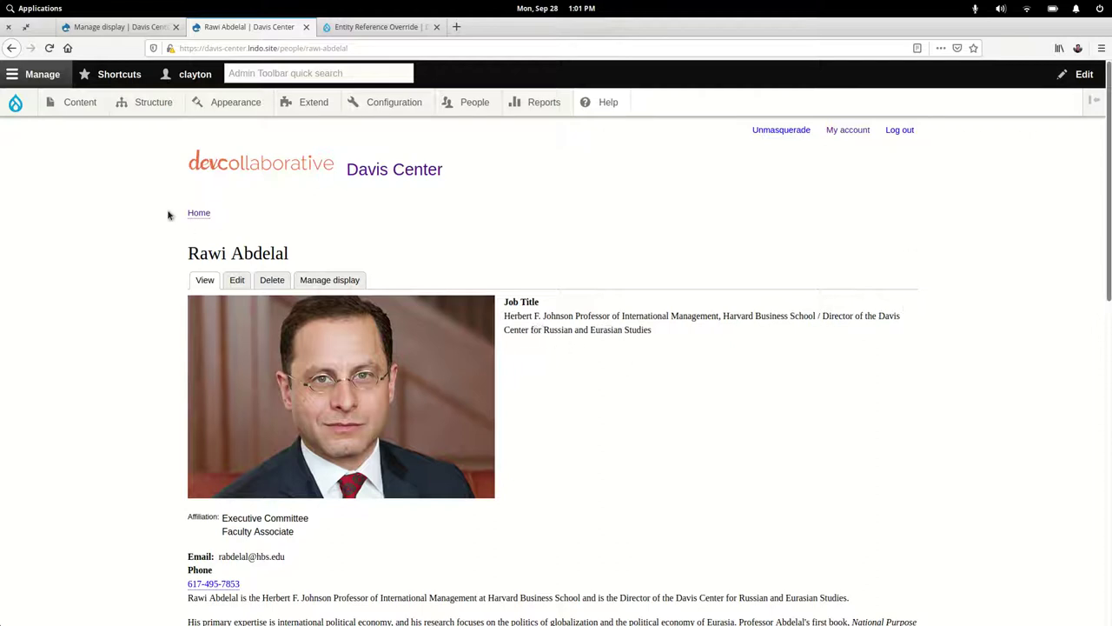
click(60, 106)
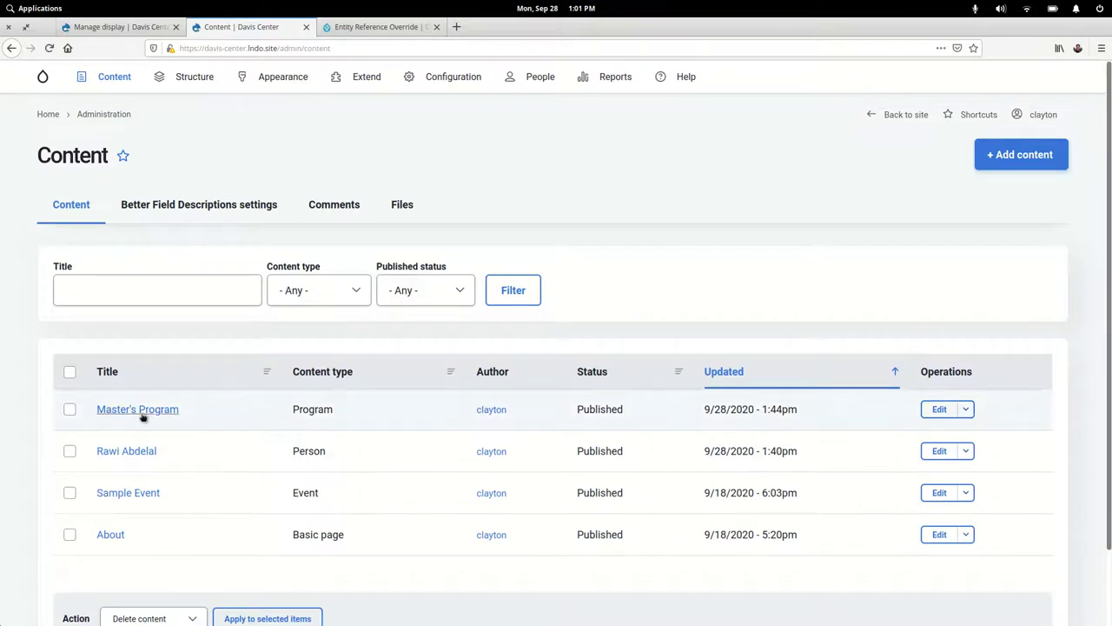
Step: Edit Master's Program, pick the faculty person in the Faculty & Staff autocomplete, and save
click(940, 408)
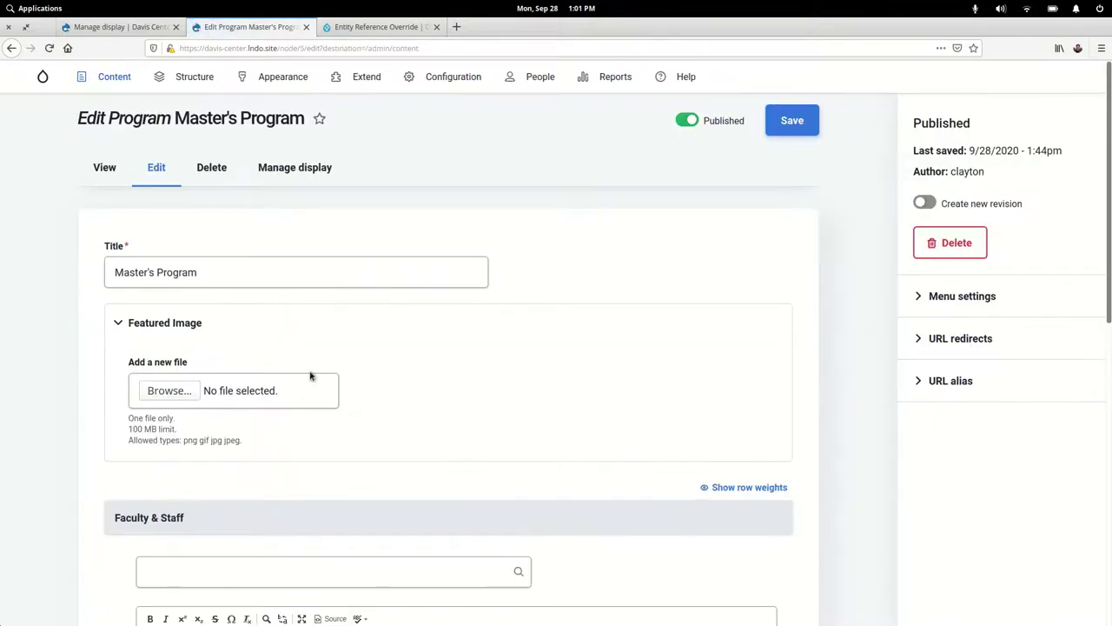
scroll(260, 450, down, 5)
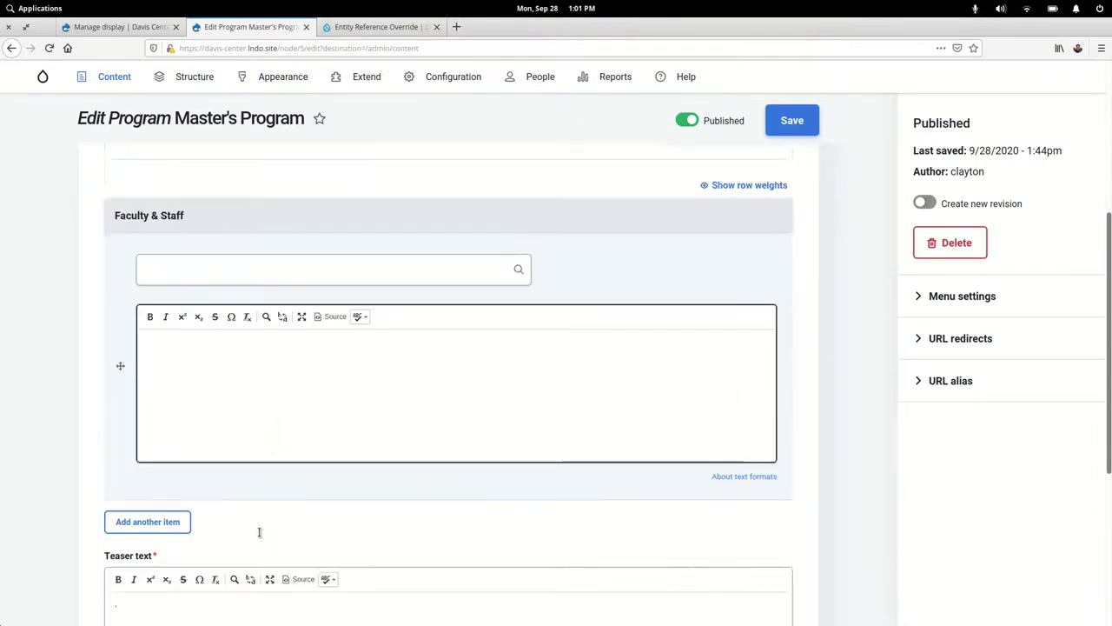
scroll(259, 533, up, 2)
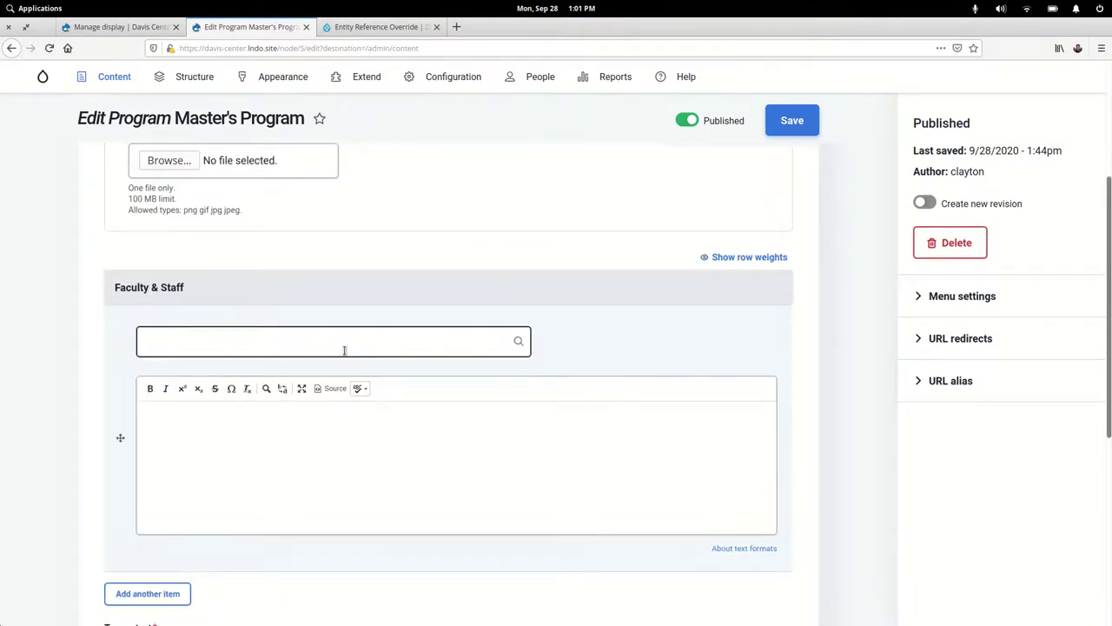
click(256, 439)
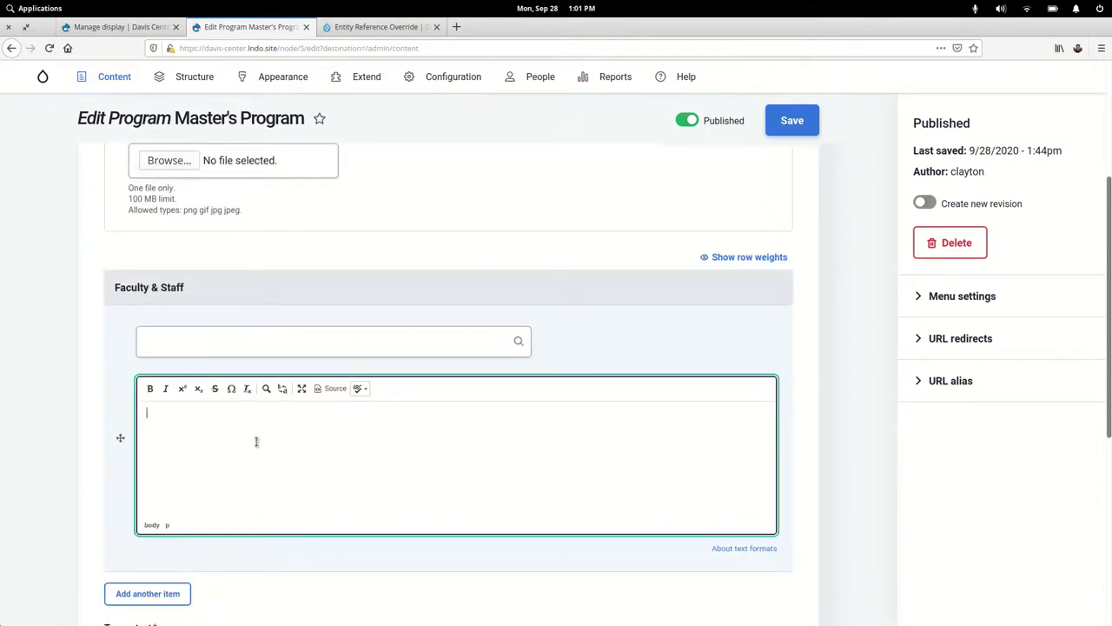
click(378, 366)
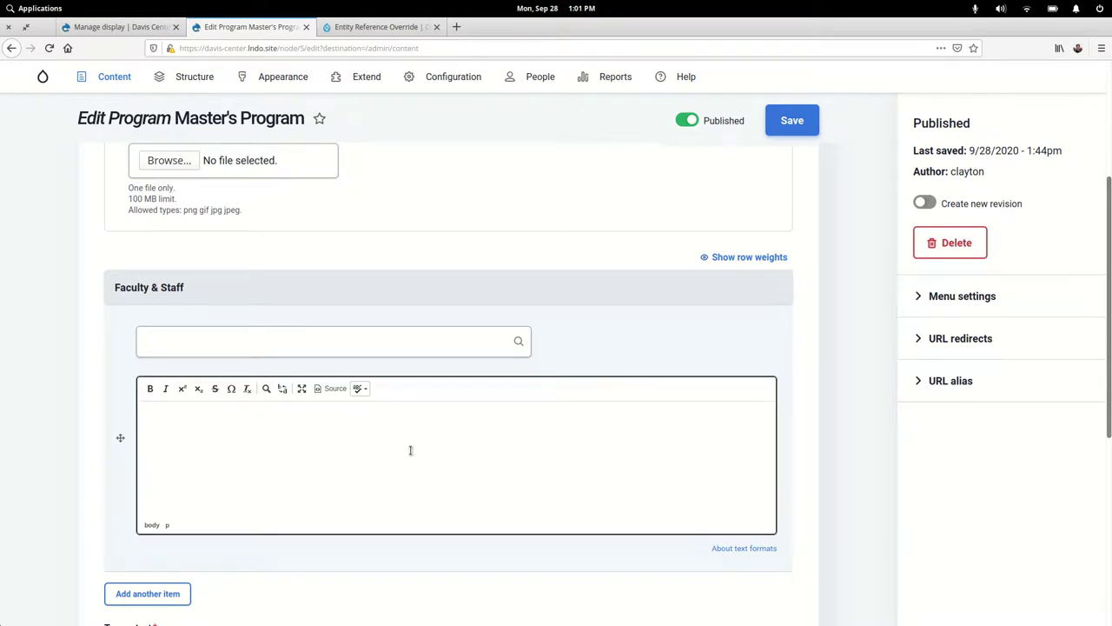
click(329, 349)
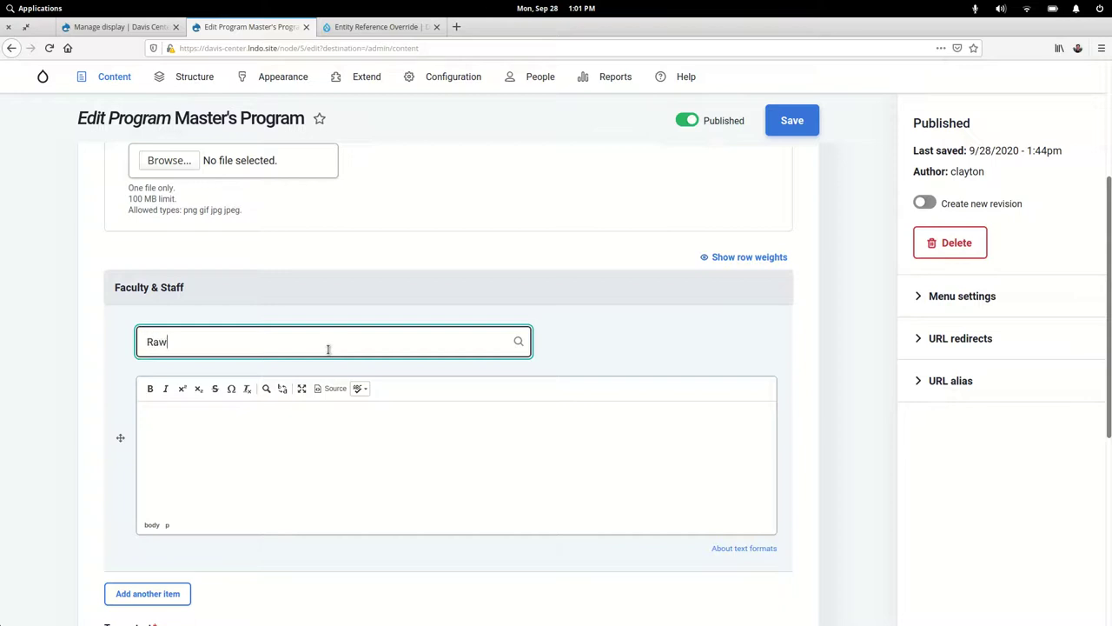
text(i)
click(283, 365)
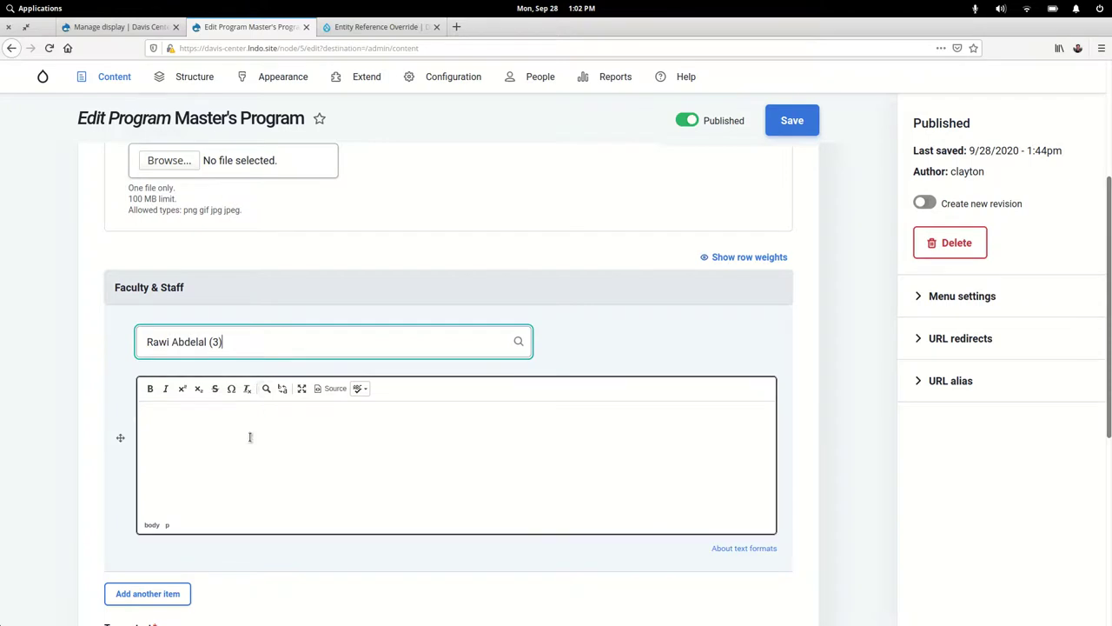
click(238, 462)
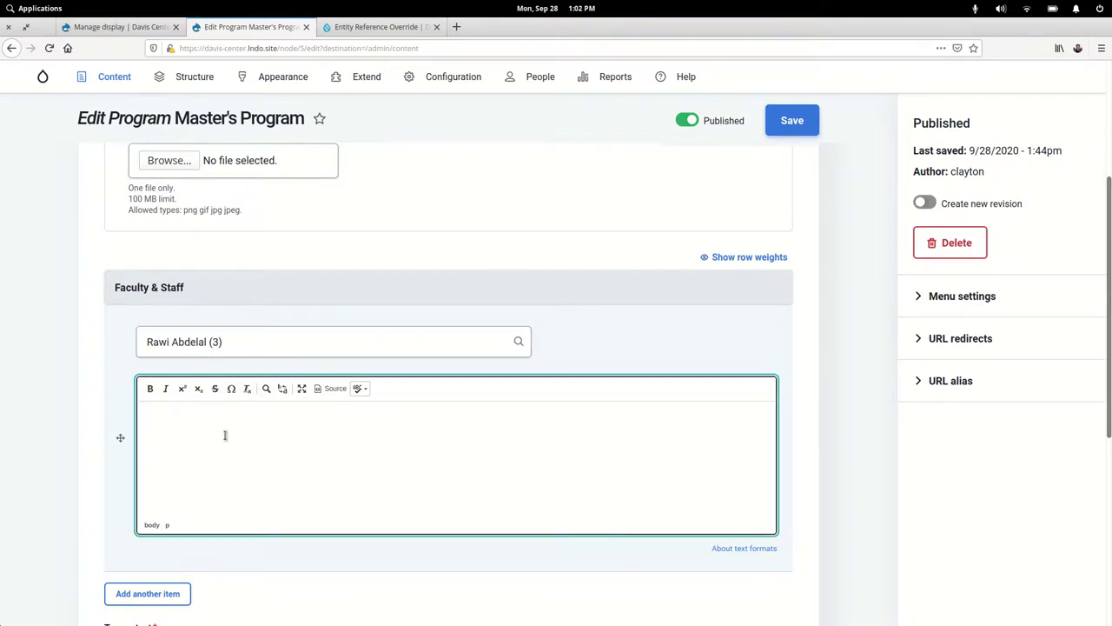
scroll(224, 434, down, 4)
scroll(224, 434, up, 6)
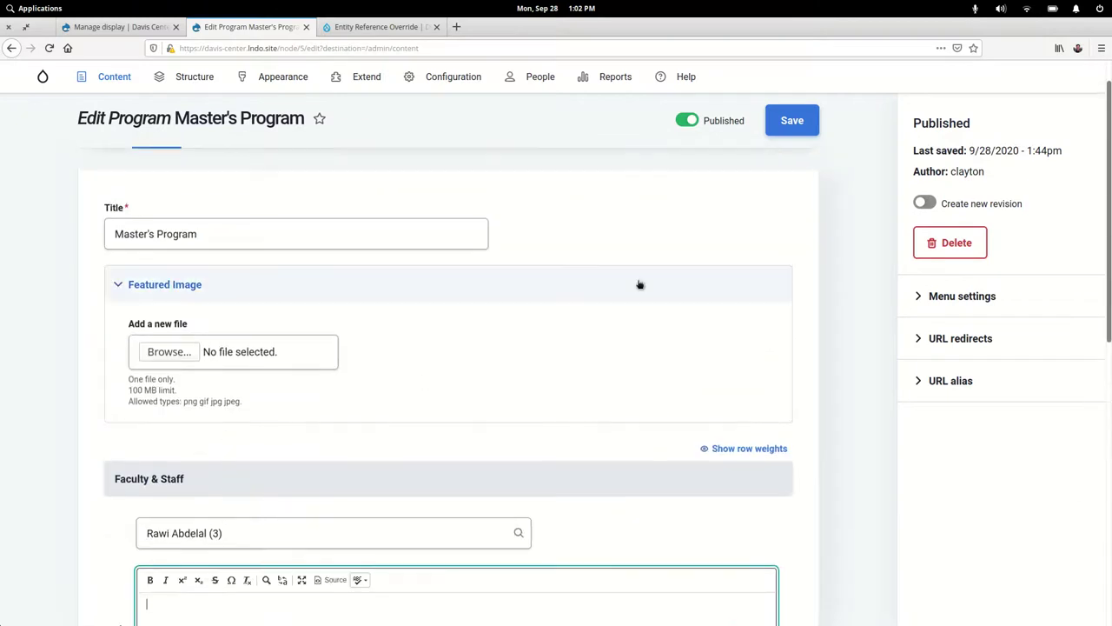
click(780, 132)
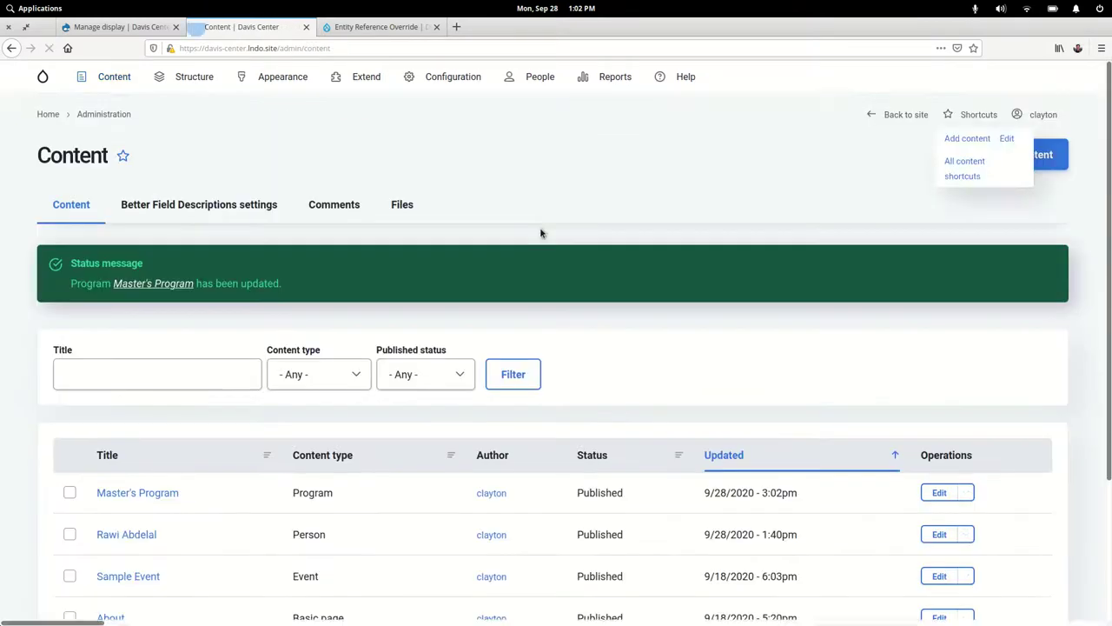
Step: Enter 'Director of the Davis Center' as the faculty entry's override text and save Master's Program
click(167, 494)
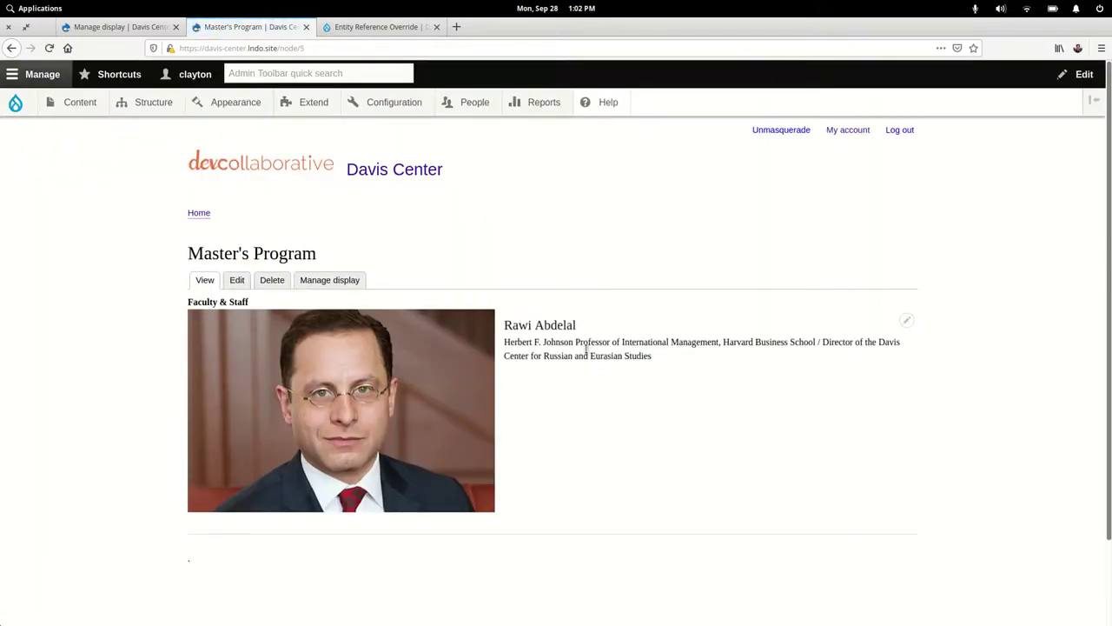
click(238, 280)
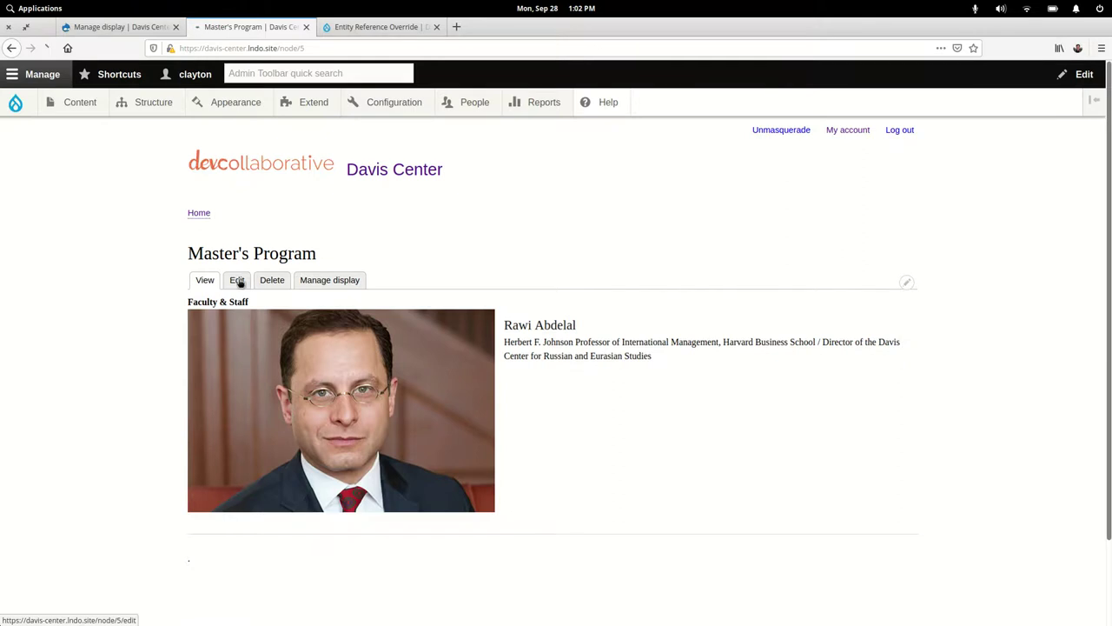
scroll(273, 422, down, 4)
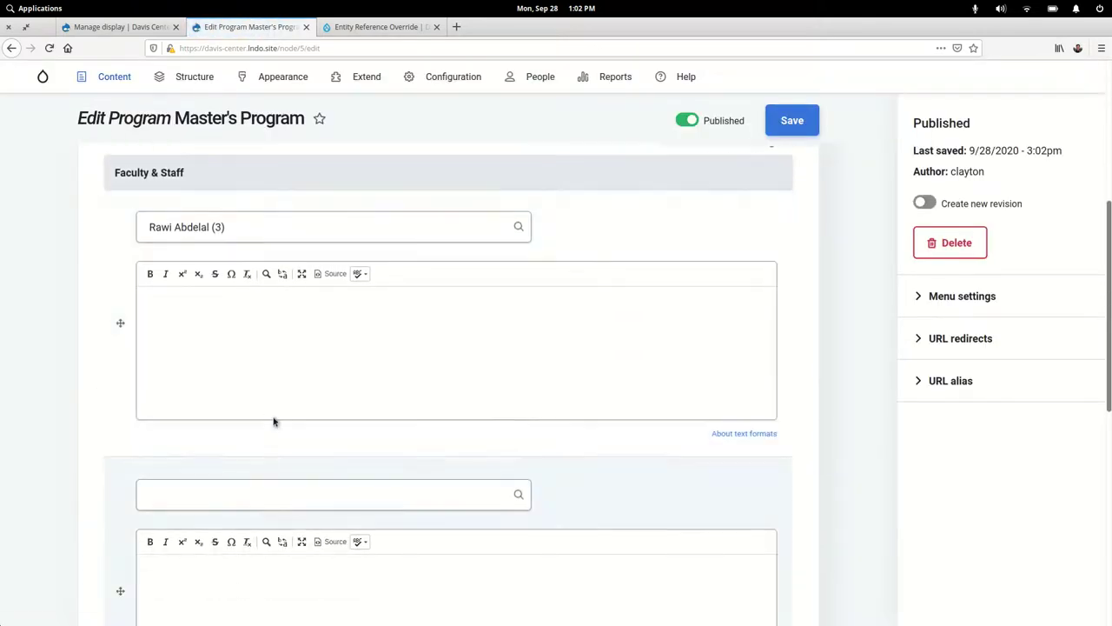
click(230, 328)
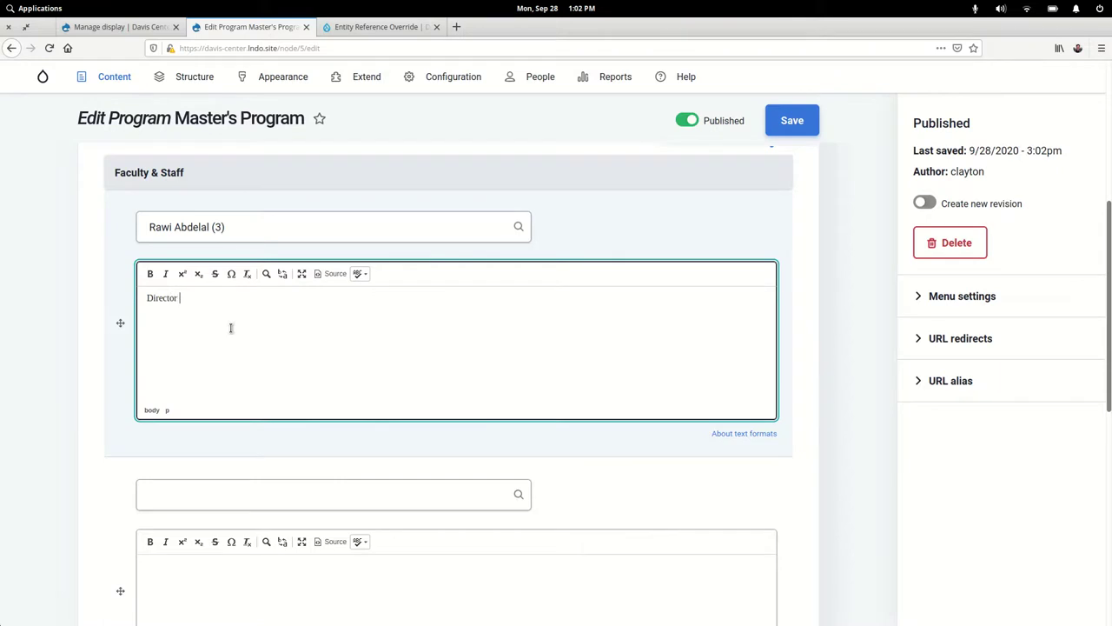
text(Director of the Davis Center)
click(798, 123)
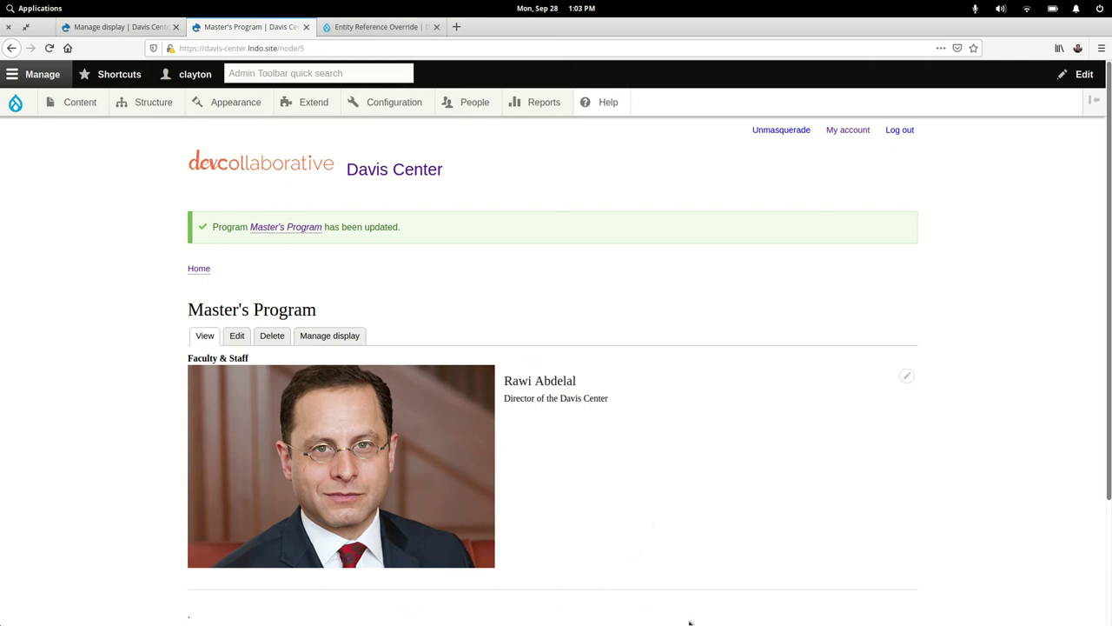
Step: Check the saved Master's Program page: the faculty teaser reads 'Director of the Davis Center'
mouse_move(700, 611)
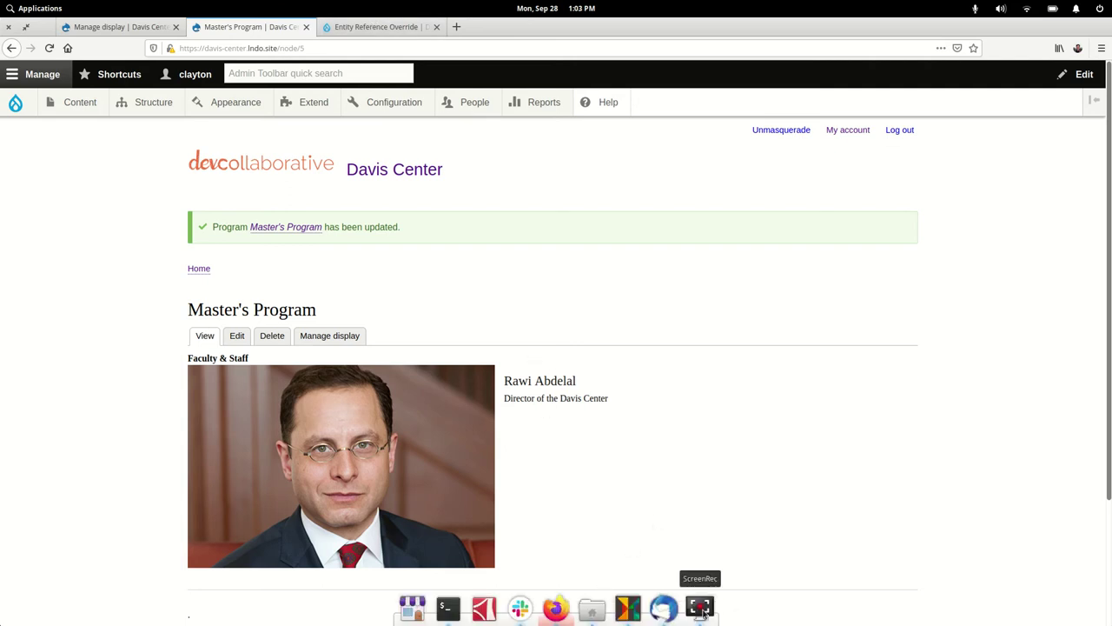